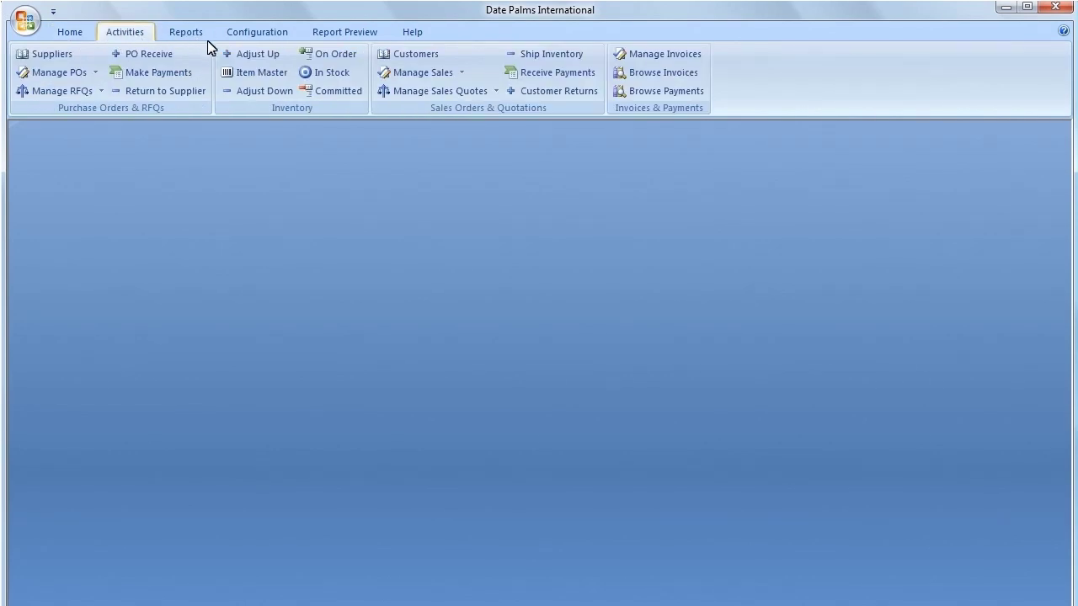
Add a stock record to inventory item ACAB101 with 2 units, location B47 and serial 12345.
{"action": "left_click", "coordinate": [240, 75]}
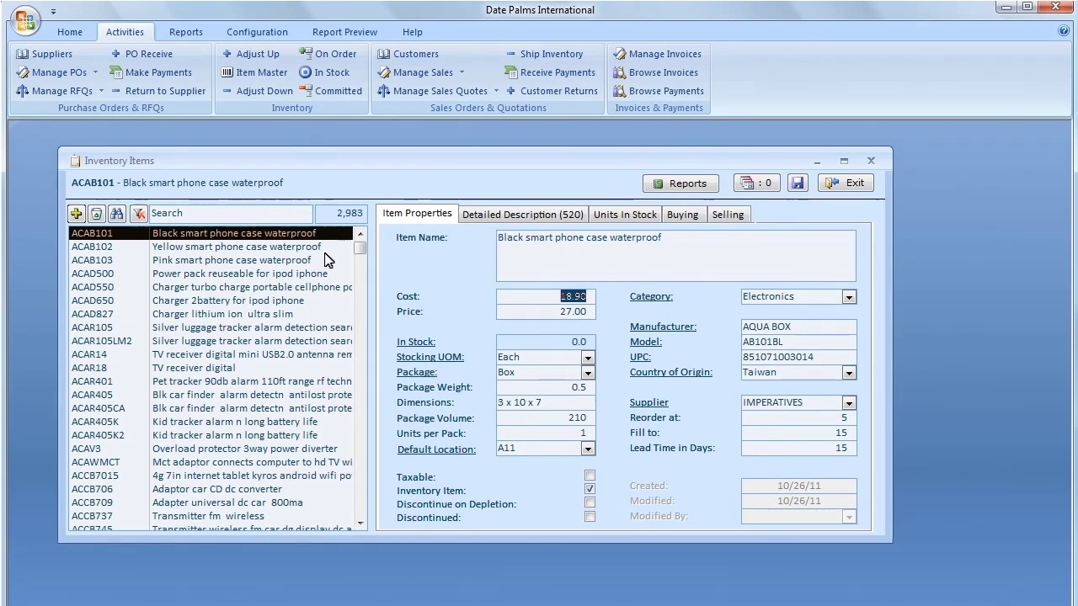
{"action": "left_click", "coordinate": [620, 217]}
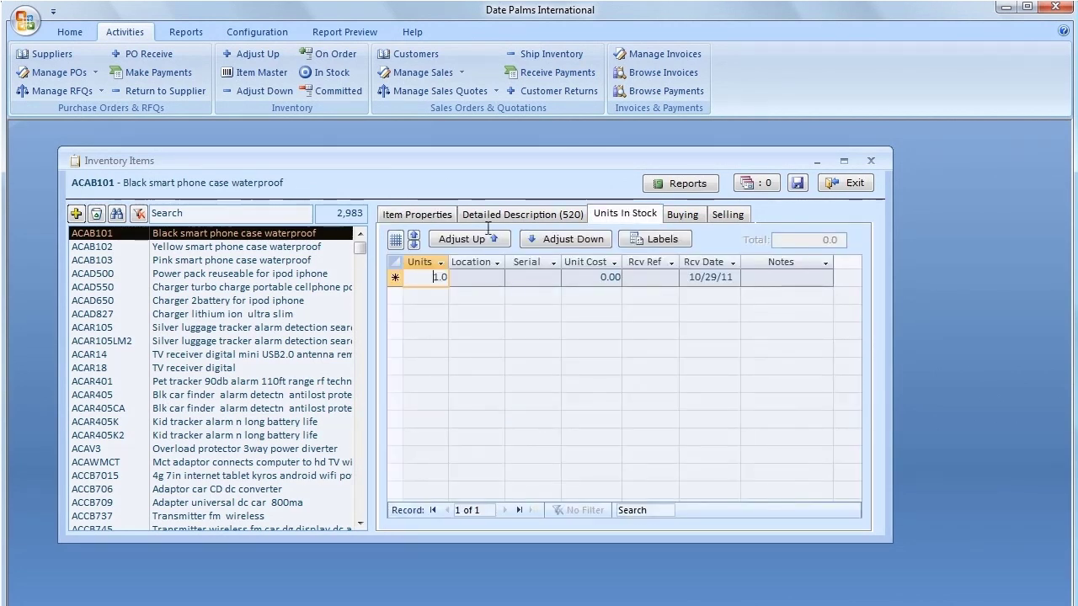
{"action": "double_click", "coordinate": [421, 278]}
{"action": "type", "text": "2"}
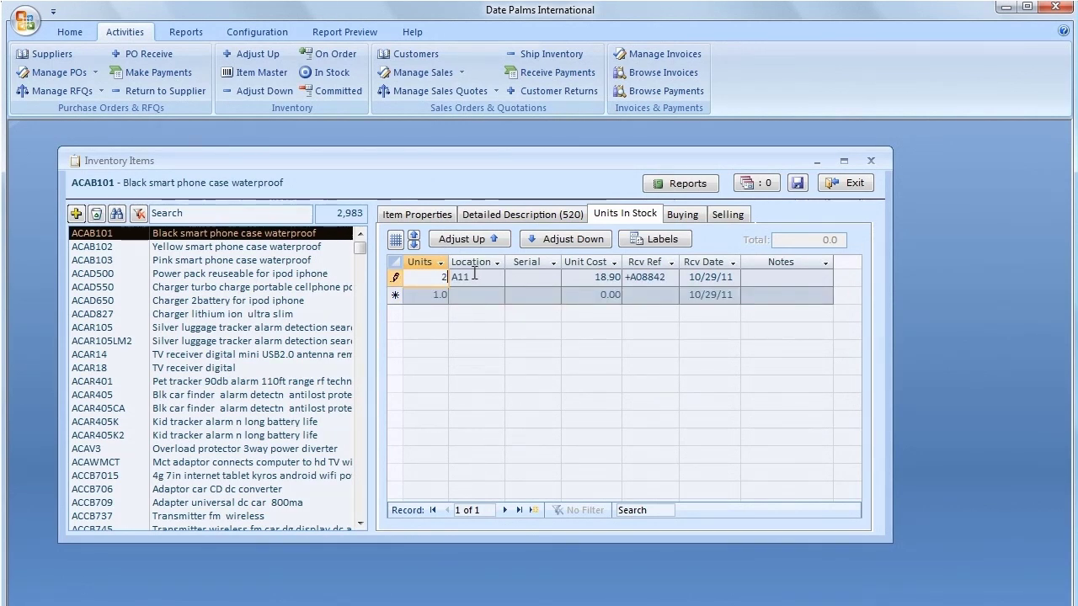
{"action": "left_click", "coordinate": [471, 277]}
{"action": "left_click", "coordinate": [497, 279]}
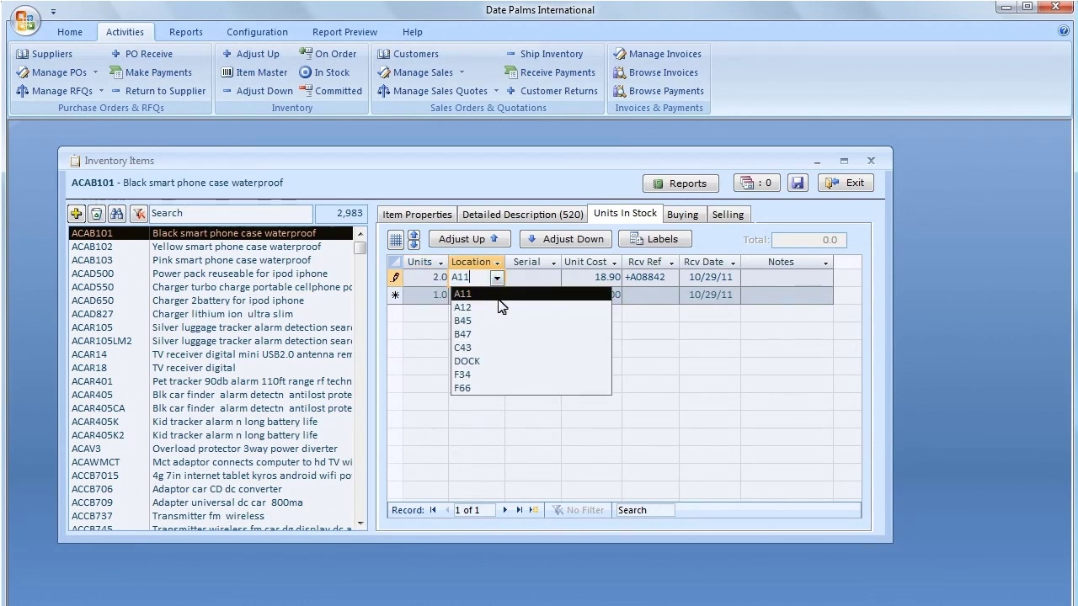
{"action": "left_click", "coordinate": [500, 334]}
{"action": "left_click", "coordinate": [526, 276]}
{"action": "type", "text": "12345"}
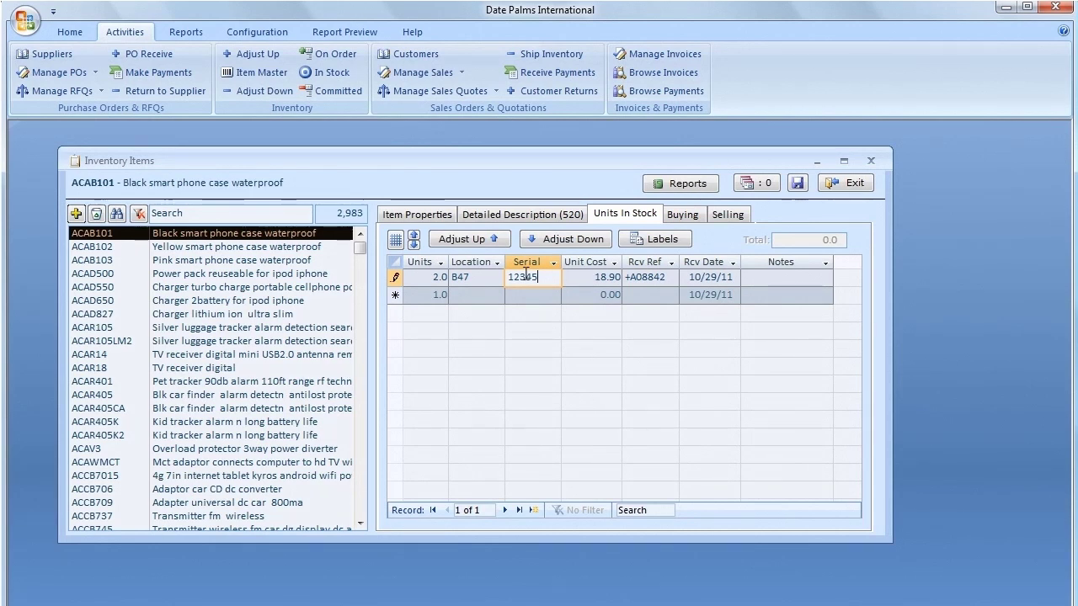
{"action": "left_click", "coordinate": [491, 294]}
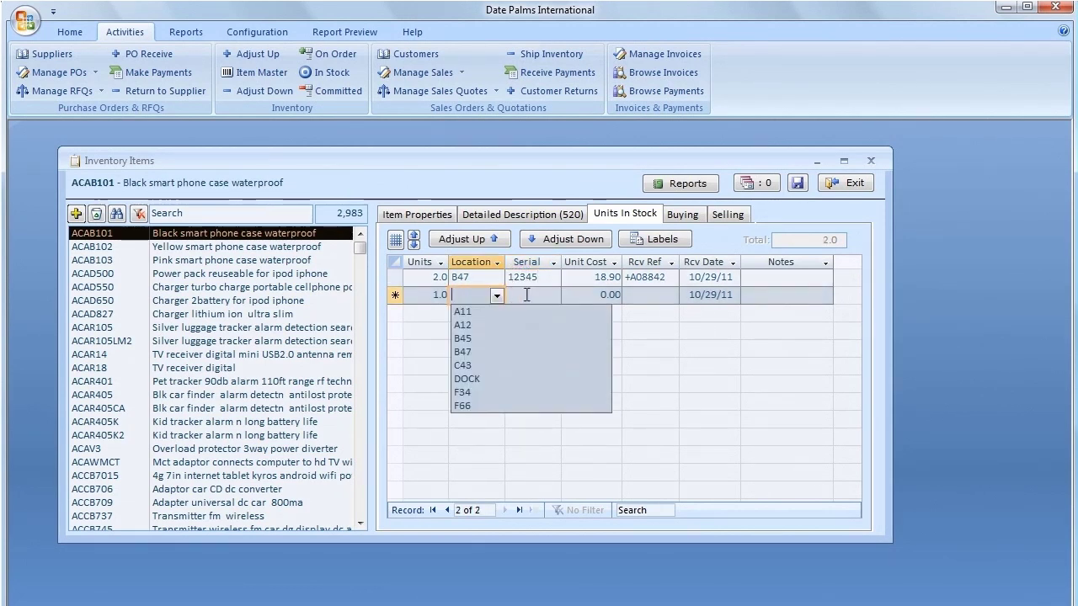
{"action": "left_click", "coordinate": [546, 299]}
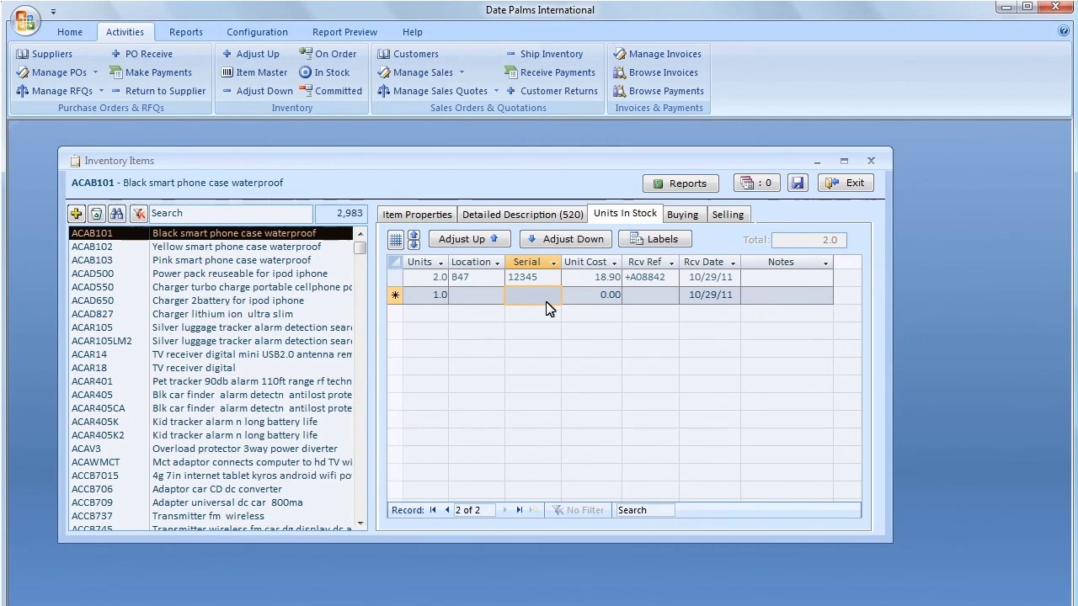
Check the In Stock quantity in the item's properties and return to its stock records.
{"action": "left_click", "coordinate": [428, 218]}
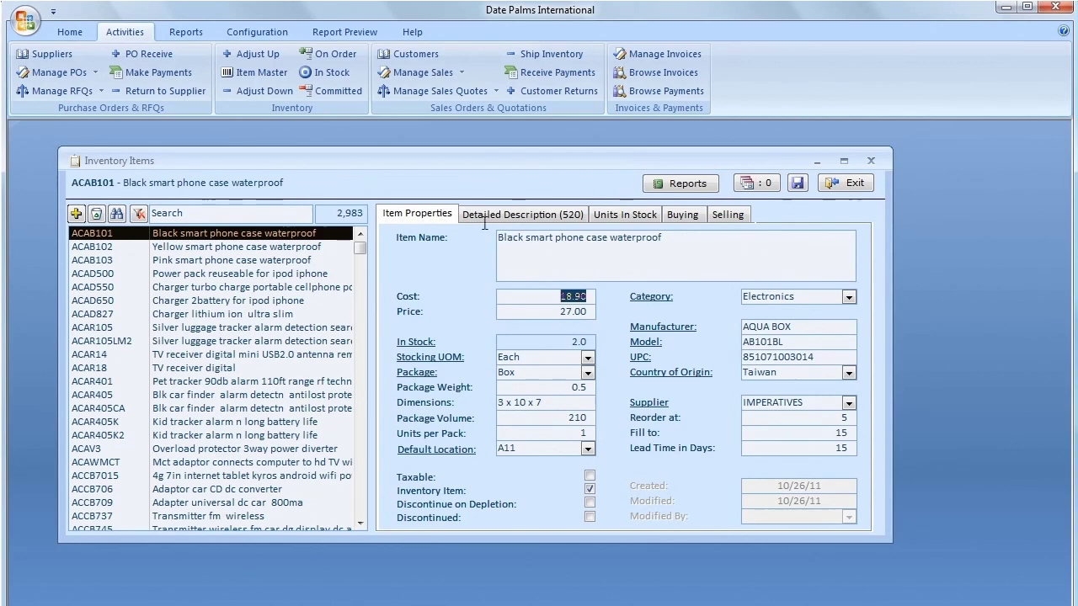
{"action": "left_click", "coordinate": [574, 342]}
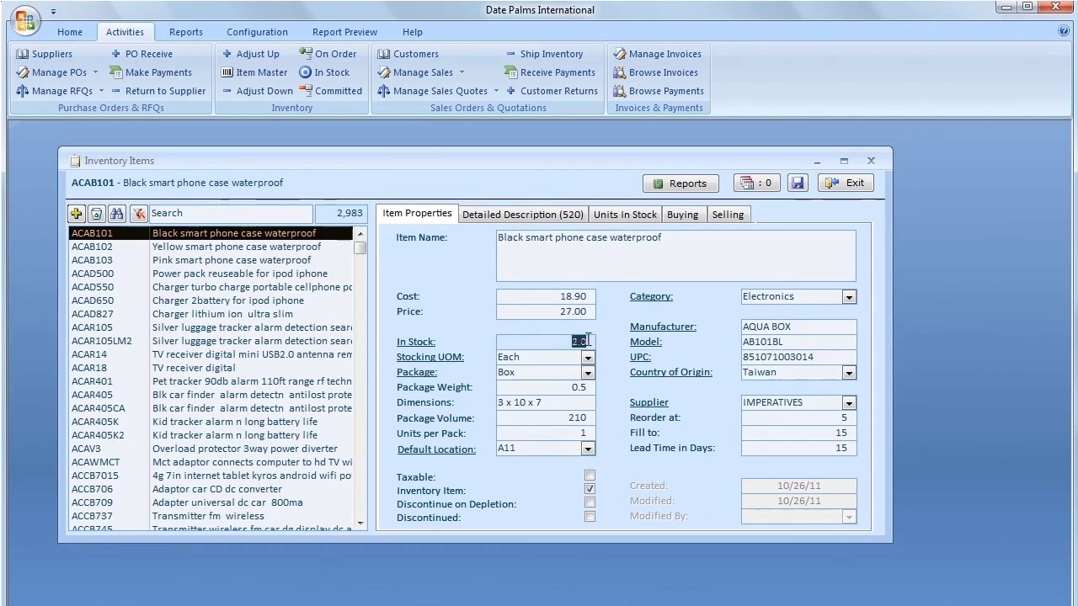
{"action": "left_click", "coordinate": [625, 214]}
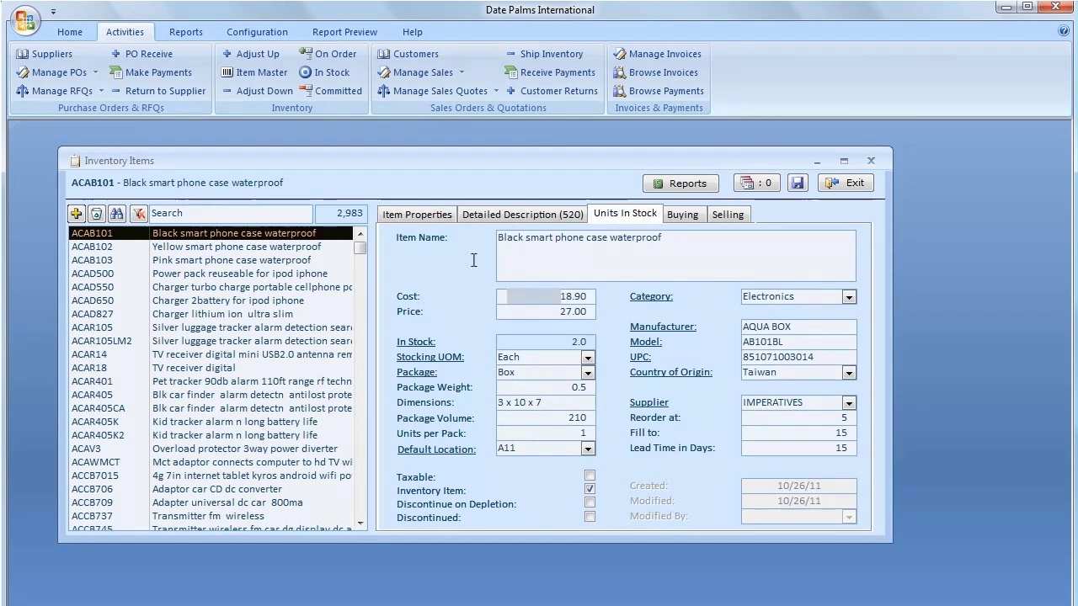
{"action": "left_click", "coordinate": [465, 296]}
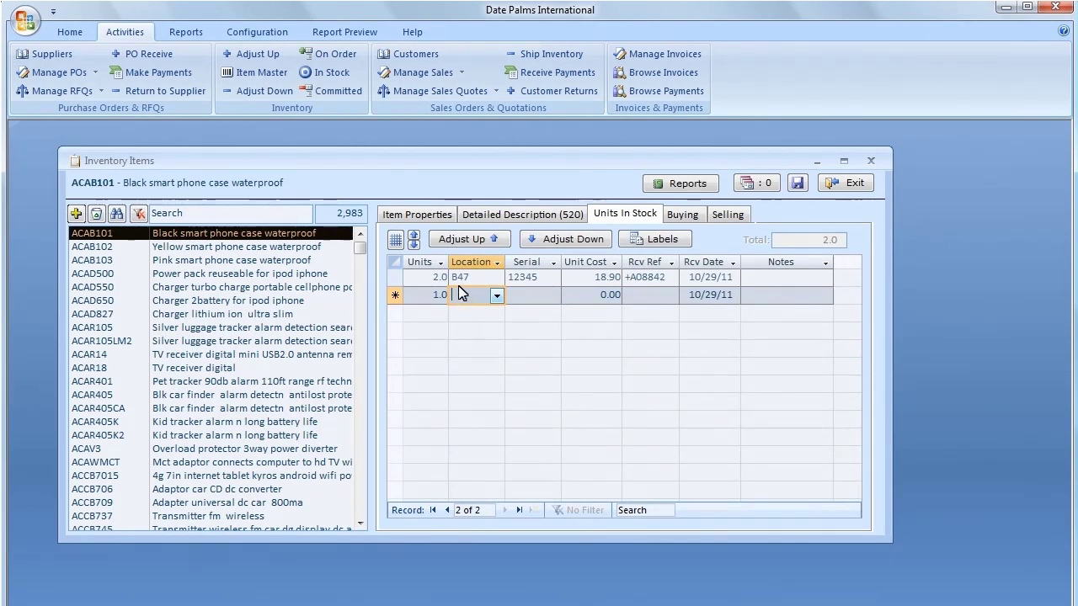
Start a positive inventory adjustment for the item with the receive code Cycle Count.
{"action": "left_click", "coordinate": [461, 240]}
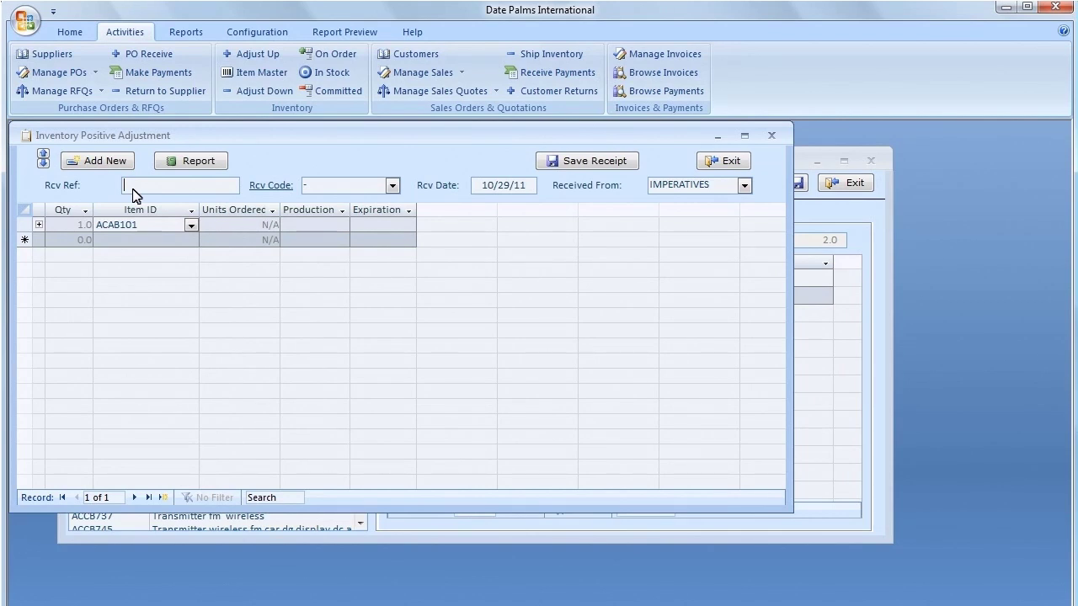
{"action": "left_click", "coordinate": [393, 185]}
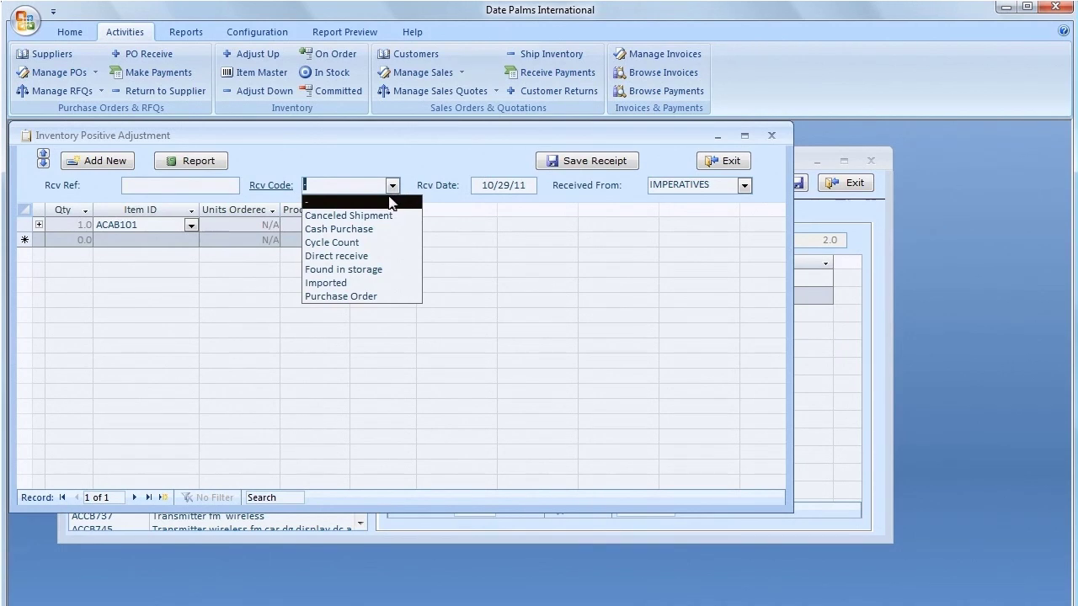
{"action": "left_click", "coordinate": [385, 244]}
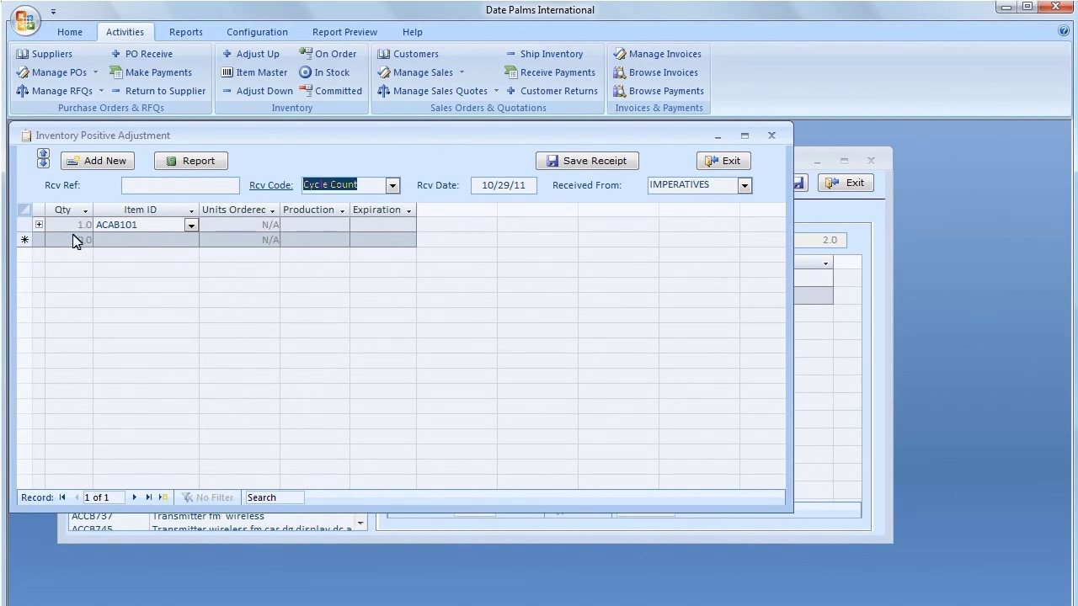
Fill in the first detail line of ACAB101 with 12 units, location C43 and serial 21545651.
{"action": "left_click", "coordinate": [38, 225]}
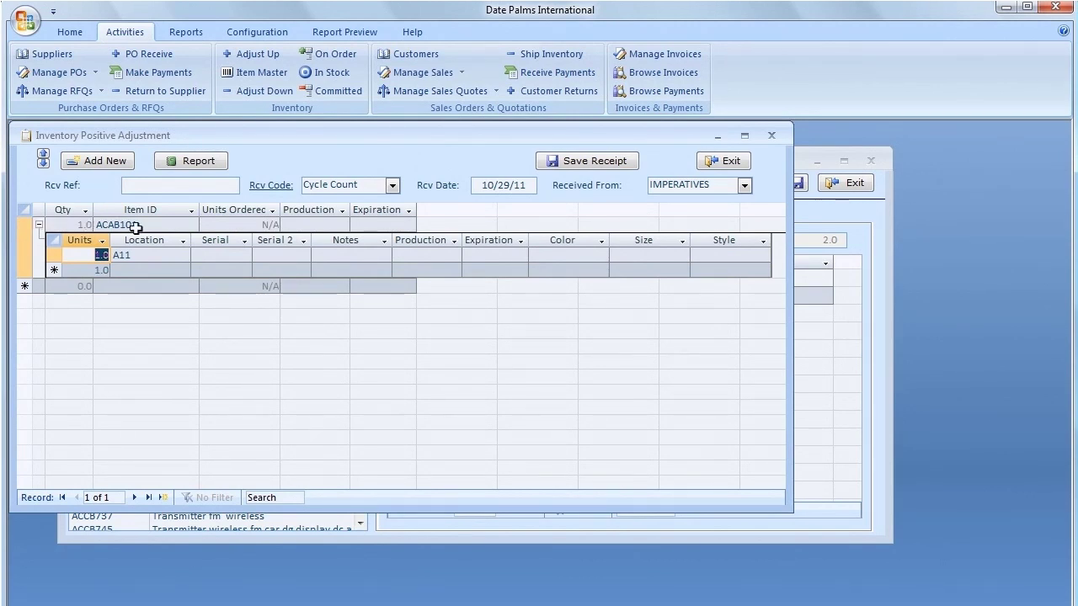
{"action": "type", "text": "12"}
{"action": "left_click", "coordinate": [184, 256]}
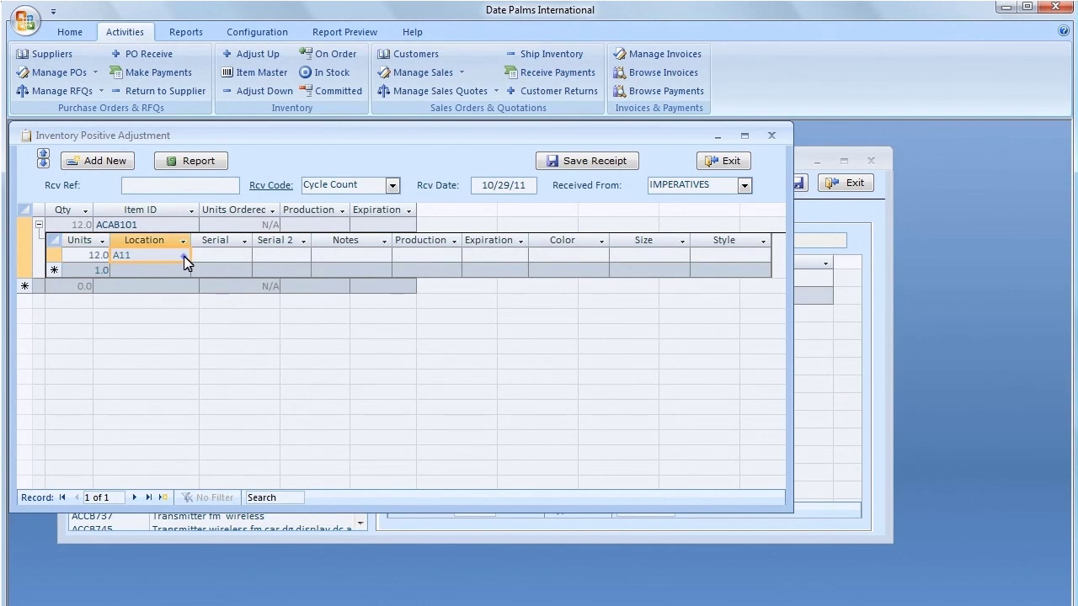
{"action": "left_click", "coordinate": [183, 256]}
{"action": "left_click", "coordinate": [187, 322]}
{"action": "left_click", "coordinate": [222, 257]}
{"action": "type", "text": "21545551"}
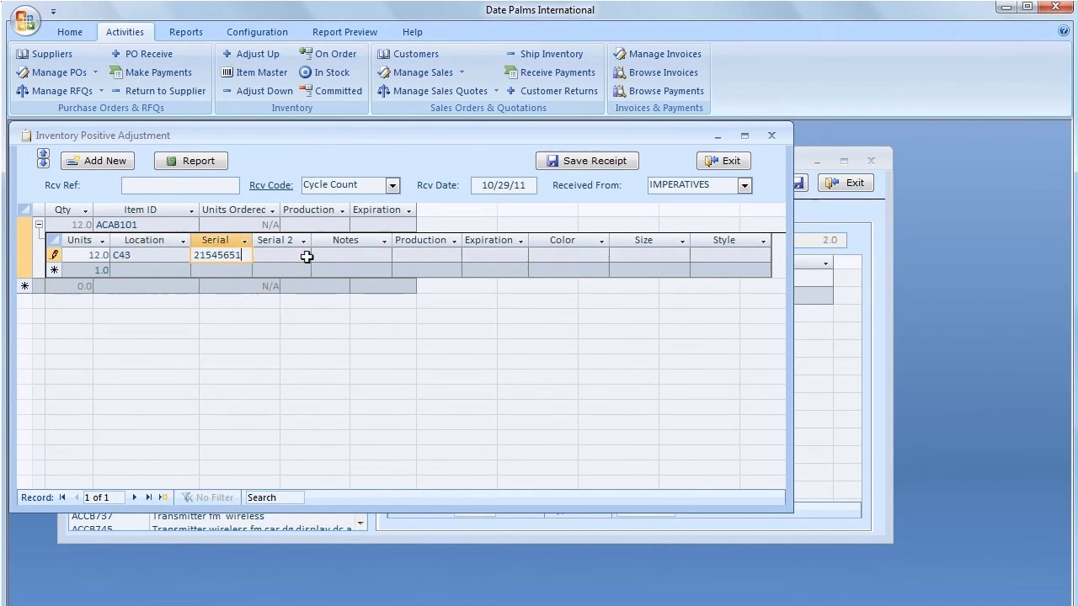
Set the first detail line's expiration date to 11/30/2011.
{"action": "left_click", "coordinate": [421, 261]}
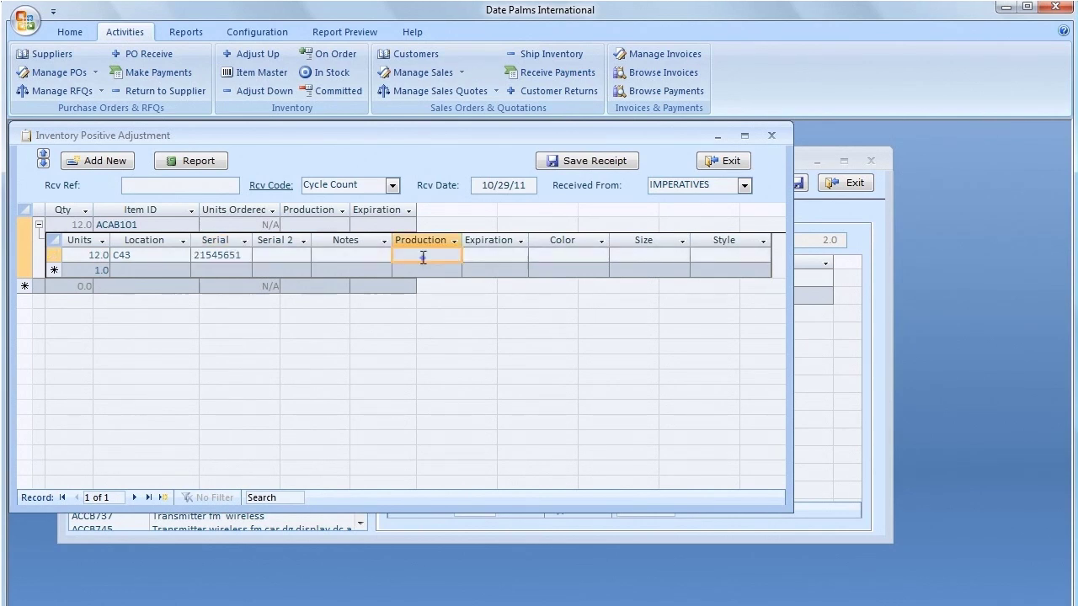
{"action": "left_click", "coordinate": [512, 258]}
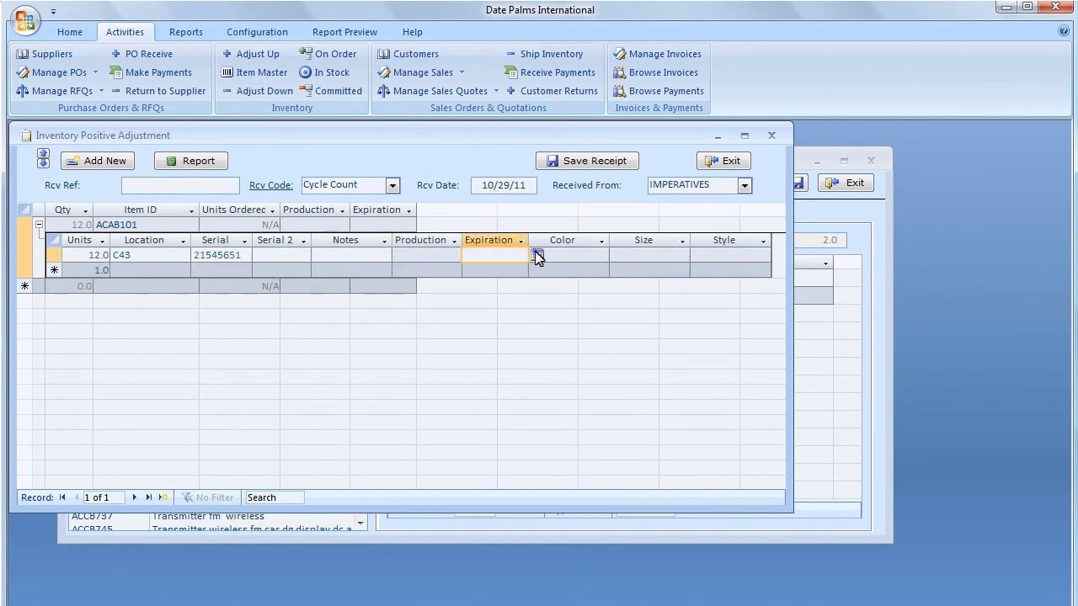
{"action": "left_click", "coordinate": [538, 255]}
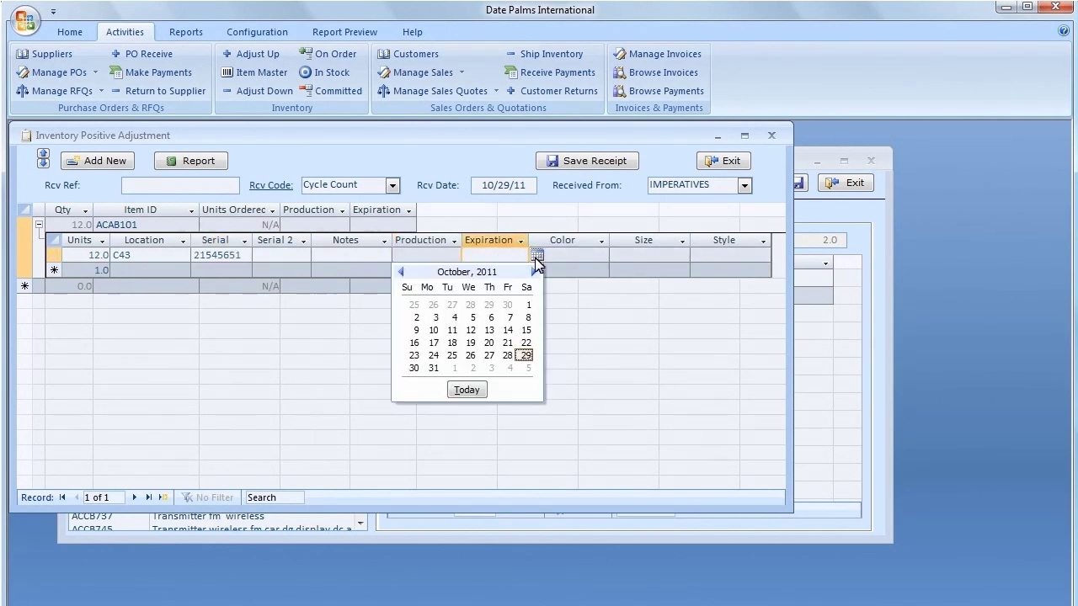
{"action": "left_click", "coordinate": [534, 272]}
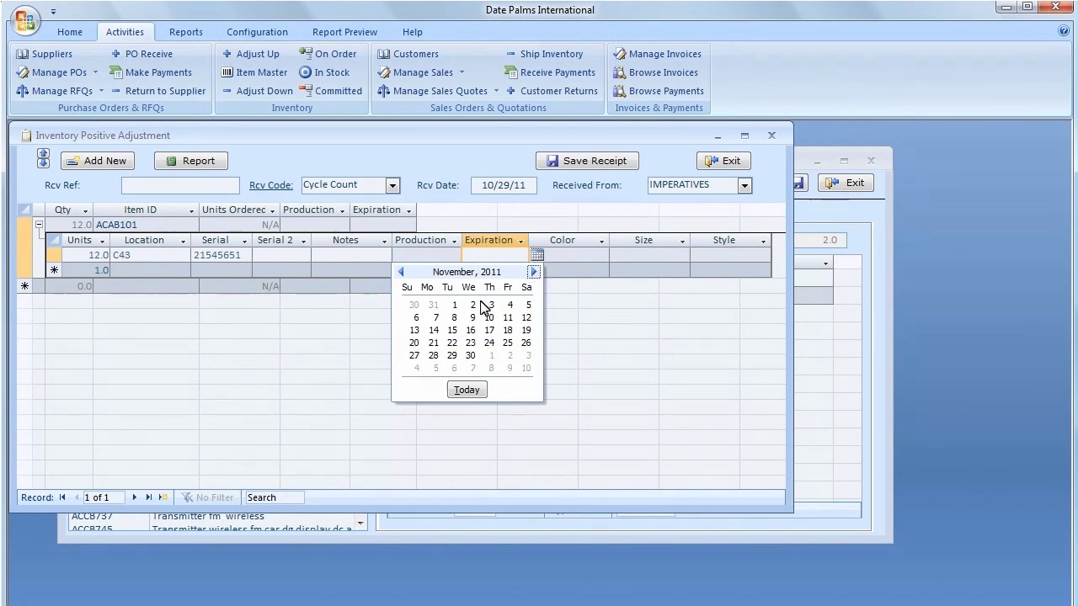
{"action": "left_click", "coordinate": [470, 355]}
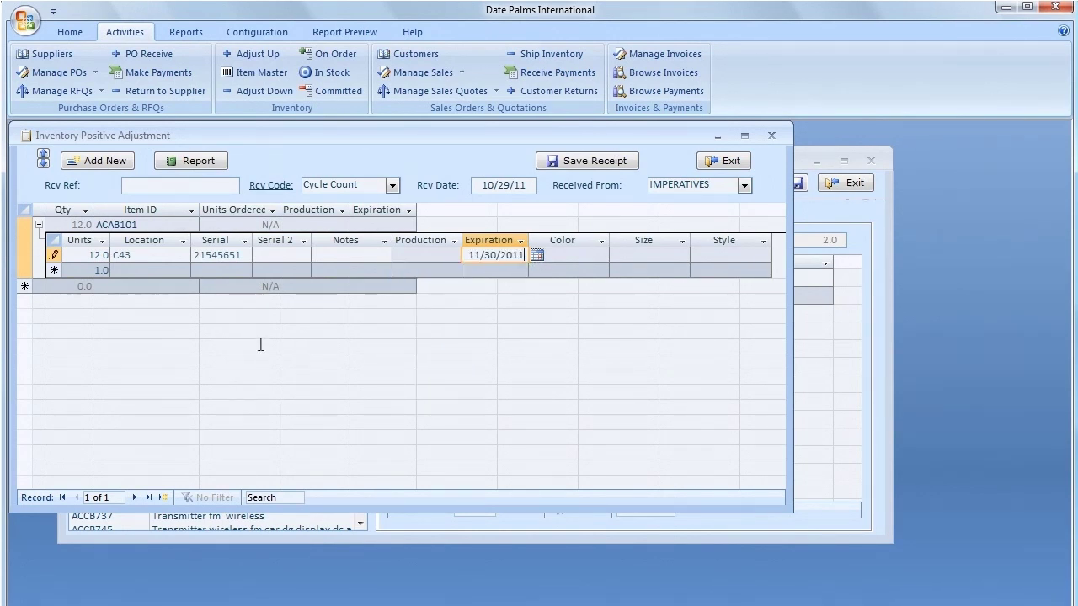
Add a second detail line of 12 units with serial 13145555, keeping the prefilled location and expiration date.
{"action": "left_click", "coordinate": [93, 270]}
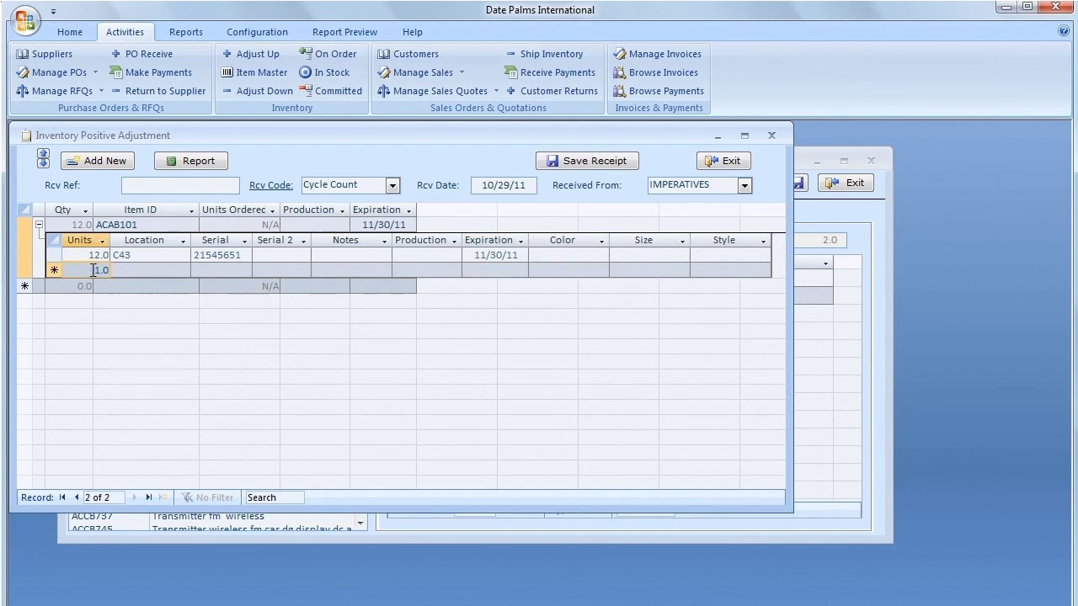
{"action": "type", "text": "12"}
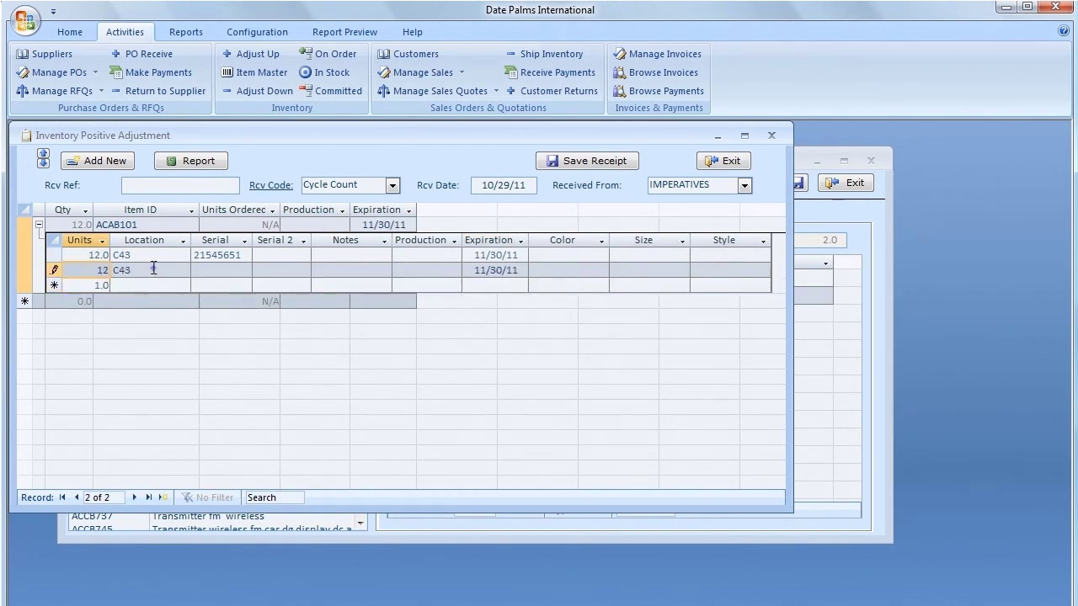
{"action": "left_click", "coordinate": [154, 268]}
{"action": "left_click", "coordinate": [220, 271]}
{"action": "type", "text": "13145555"}
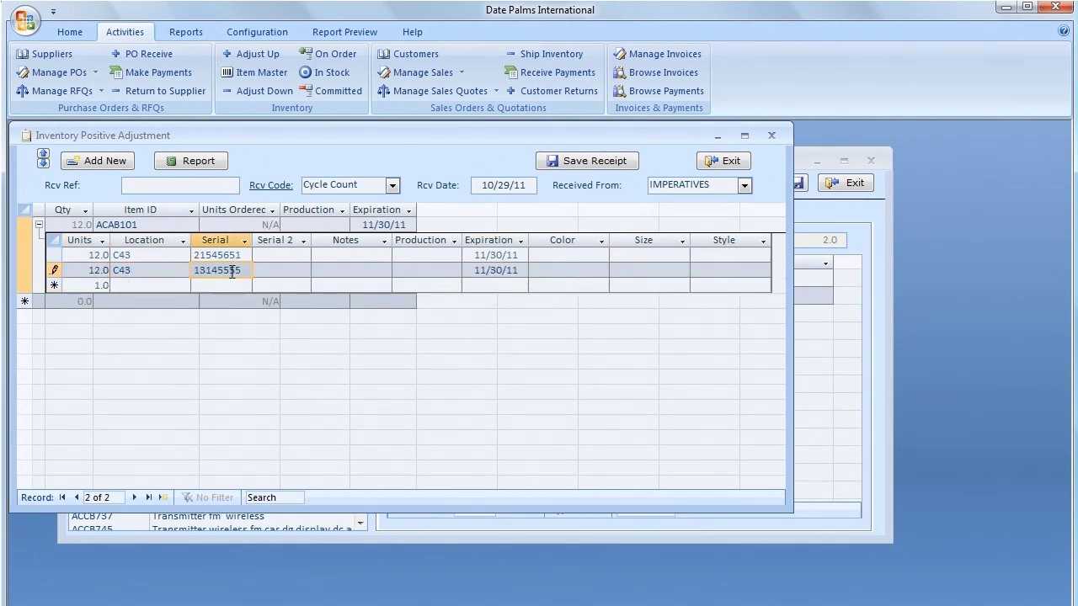
{"action": "left_click", "coordinate": [284, 270]}
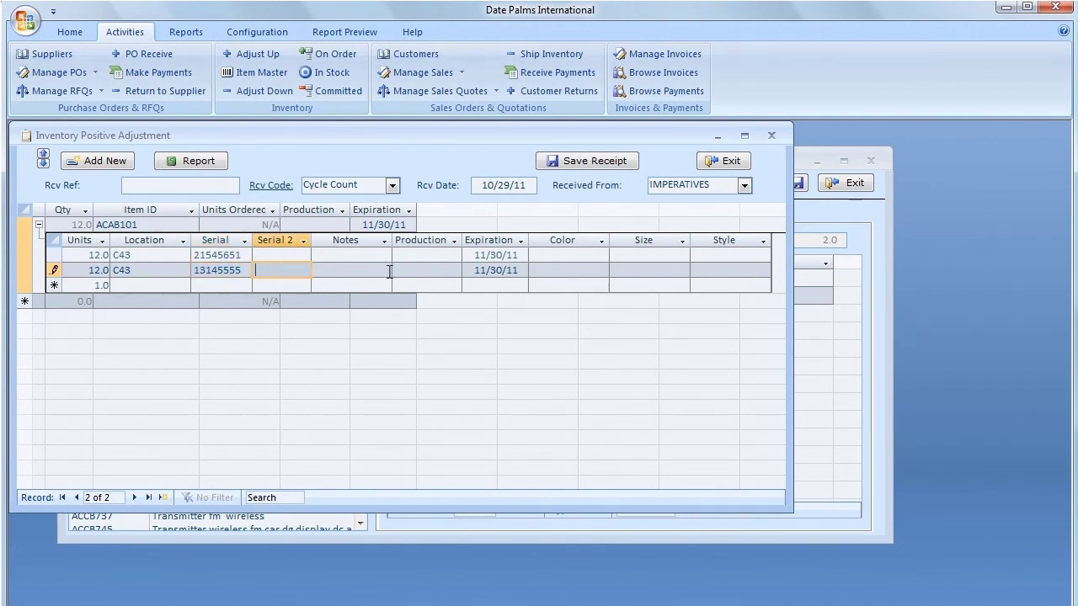
{"action": "left_click", "coordinate": [498, 272]}
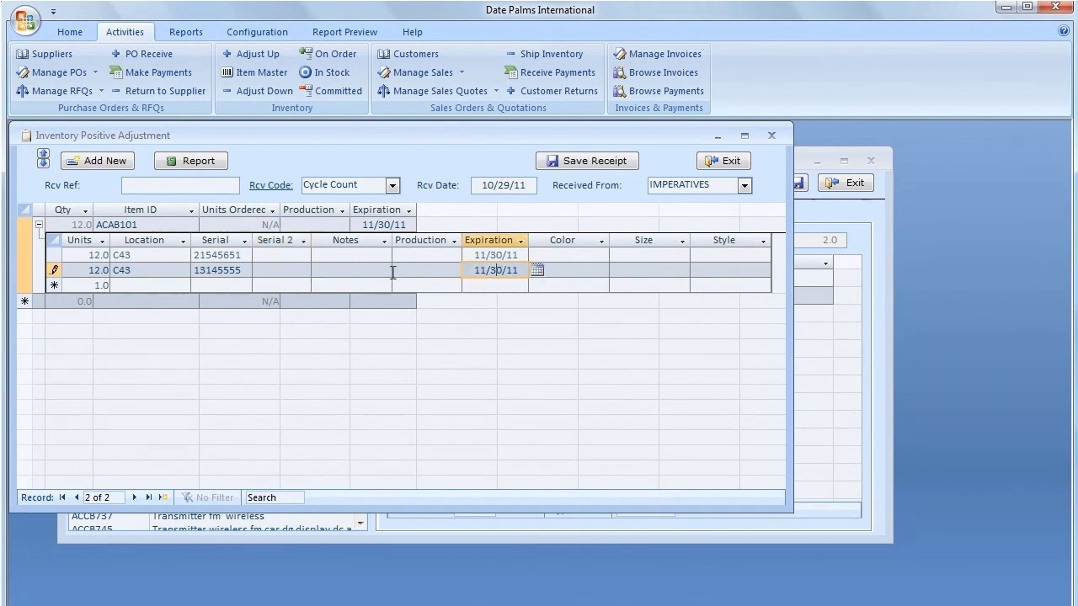
Add a third detail line of 12 units at location F34 with serial 41415565 and the note "more units".
{"action": "left_click", "coordinate": [91, 285]}
{"action": "type", "text": "12"}
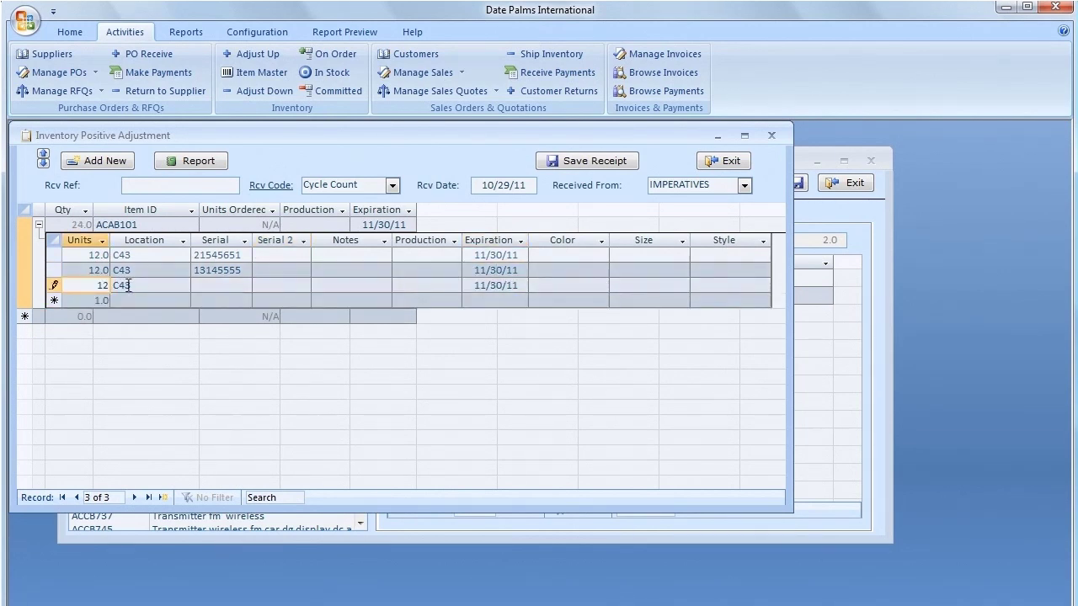
{"action": "left_click", "coordinate": [139, 283]}
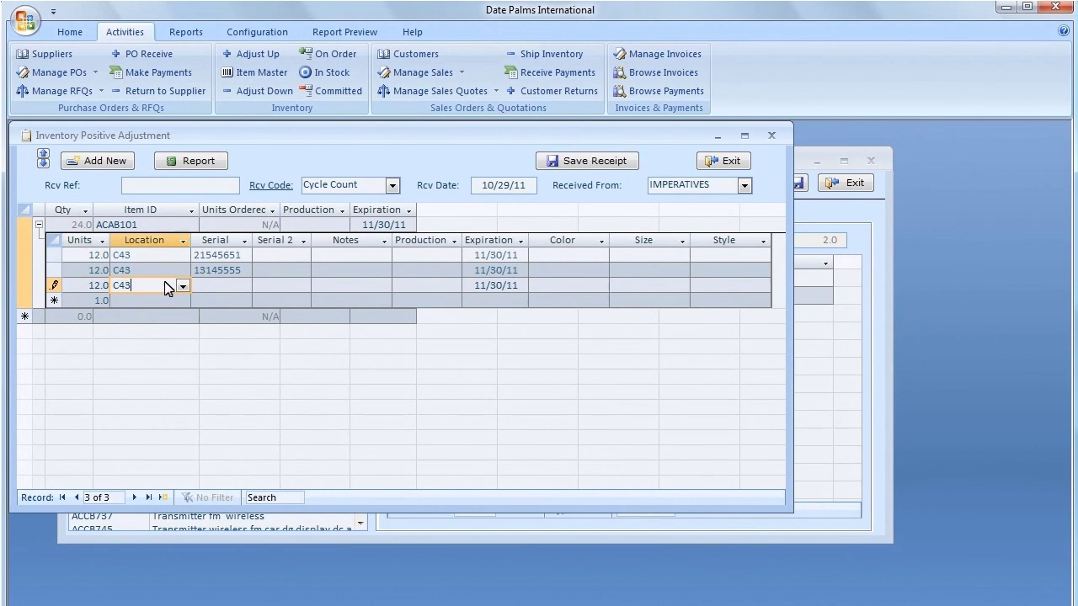
{"action": "left_click", "coordinate": [183, 287]}
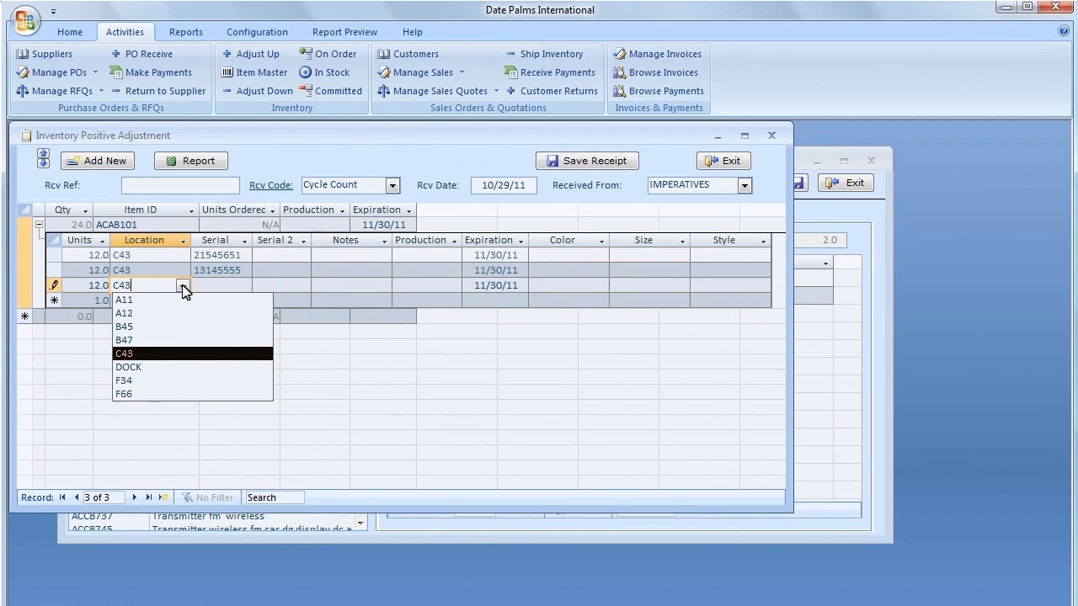
{"action": "left_click", "coordinate": [168, 381]}
{"action": "left_click", "coordinate": [225, 287]}
{"action": "type", "text": "41415565"}
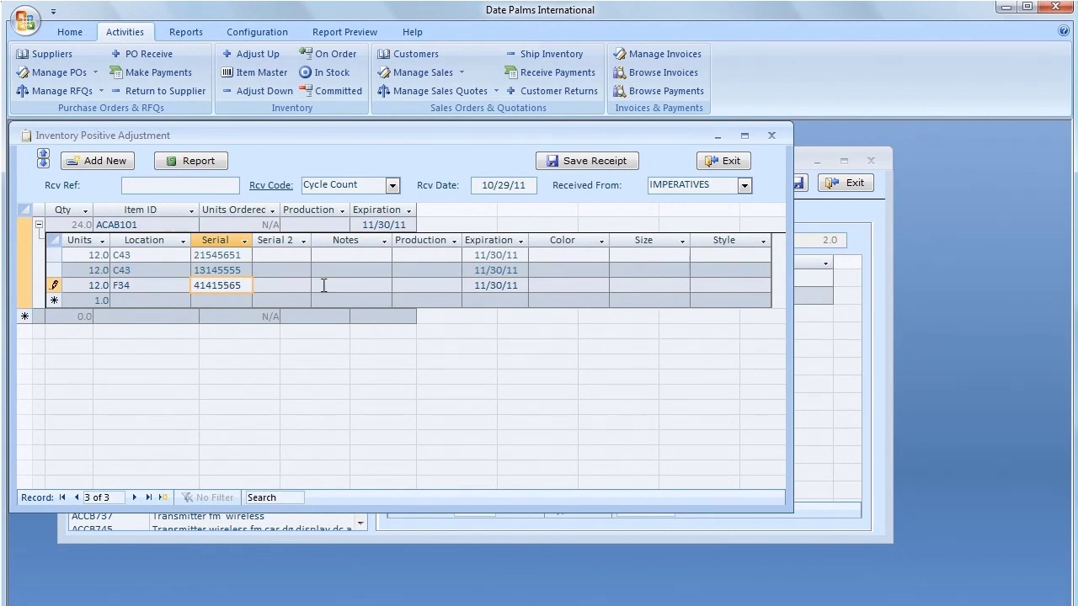
{"action": "left_click", "coordinate": [355, 285]}
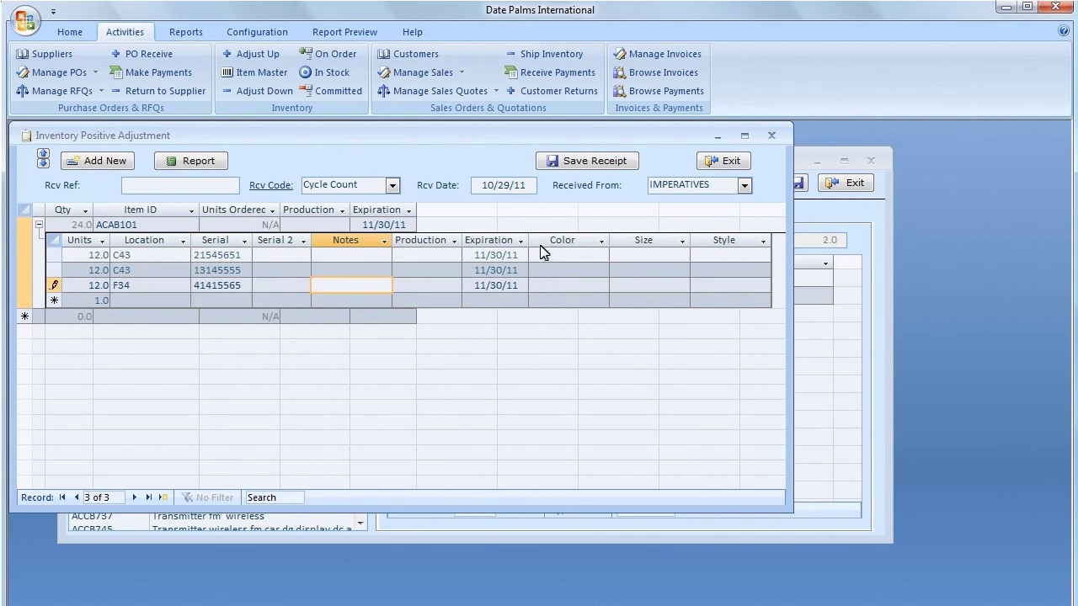
{"action": "type", "text": "more units"}
{"action": "left_click", "coordinate": [589, 162]}
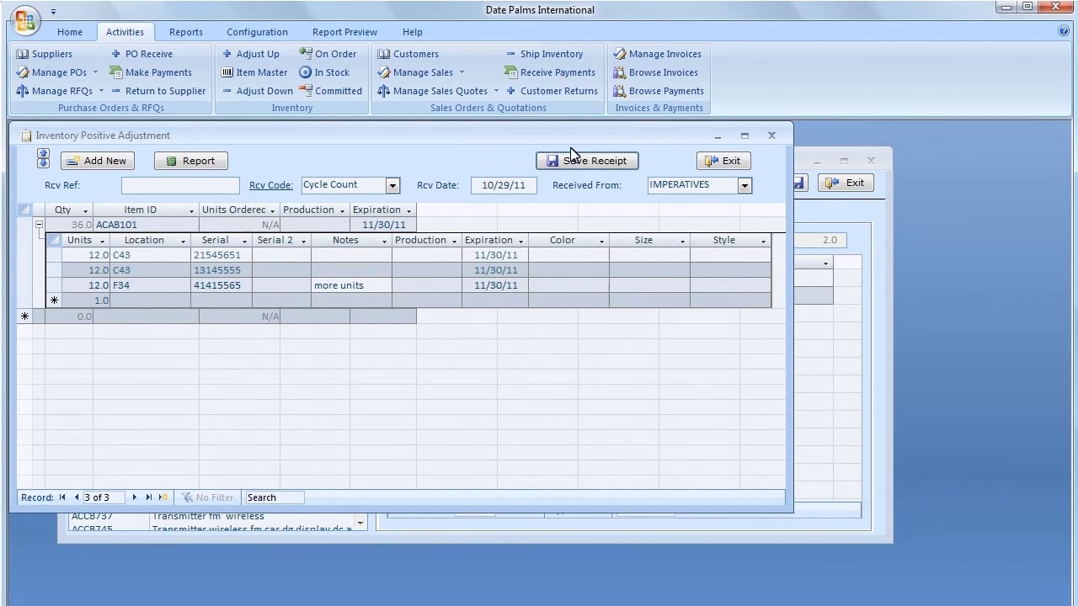
Review the item's current stock records and return to the positive adjustment.
{"action": "left_click", "coordinate": [830, 223]}
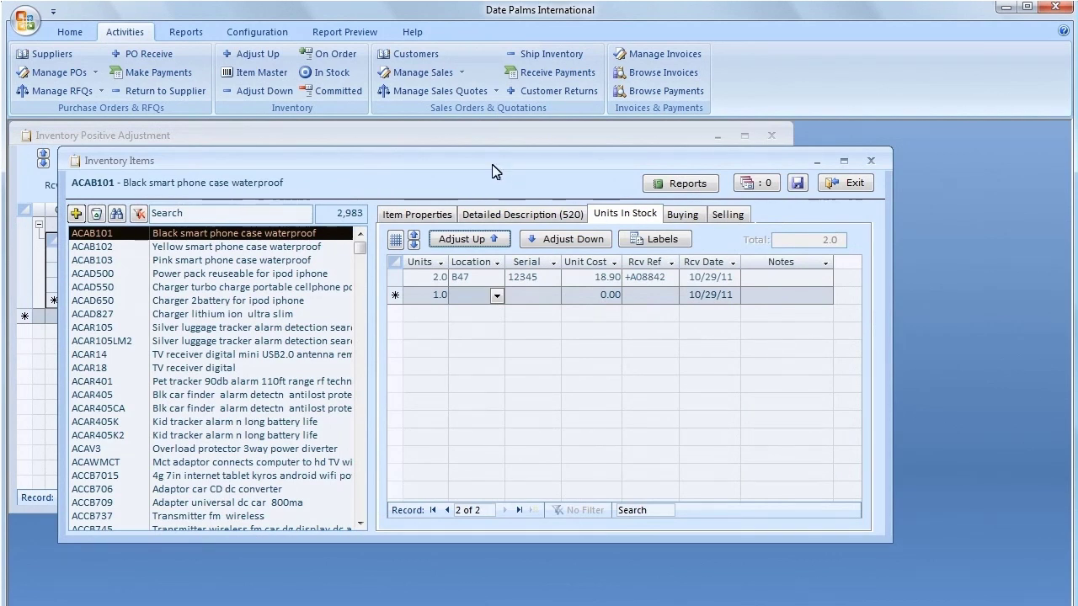
{"action": "left_click", "coordinate": [483, 140]}
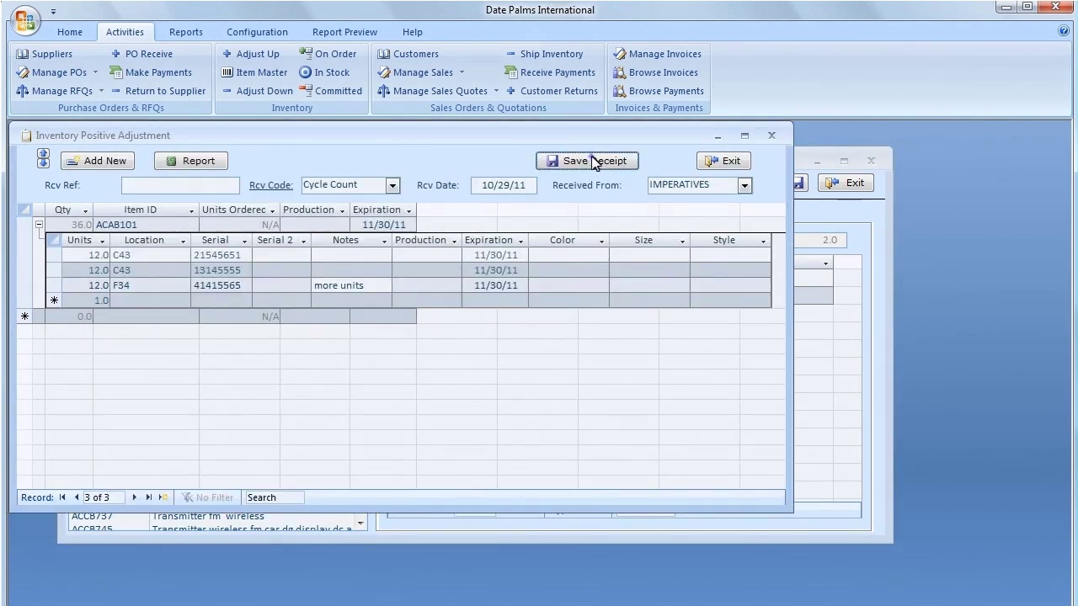
Save the positive adjustment receipt for ACAB101 and close the adjustment.
{"action": "left_click", "coordinate": [593, 160]}
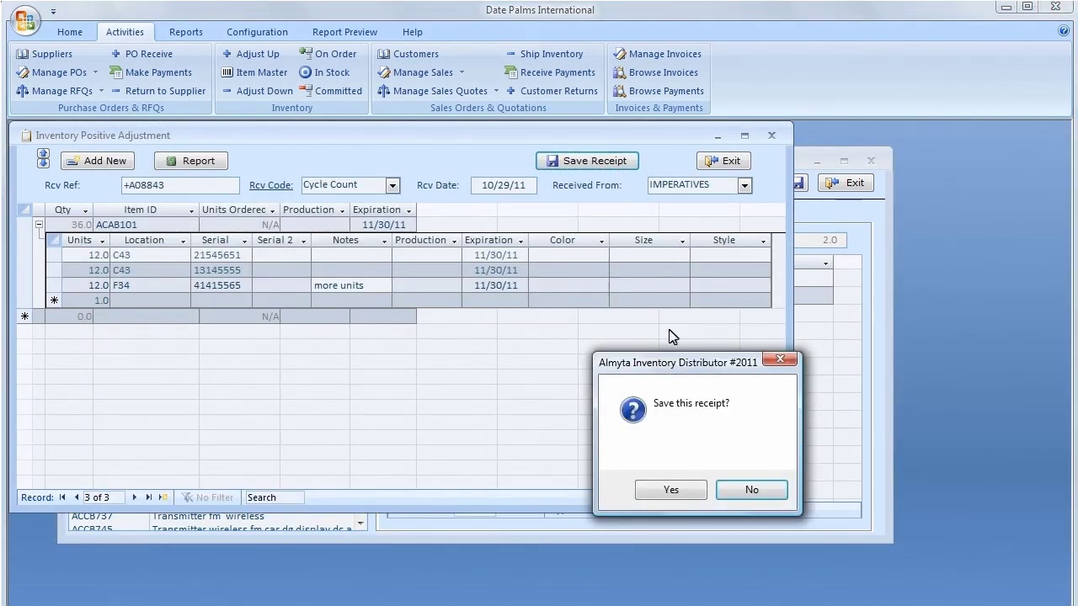
{"action": "left_click", "coordinate": [677, 491]}
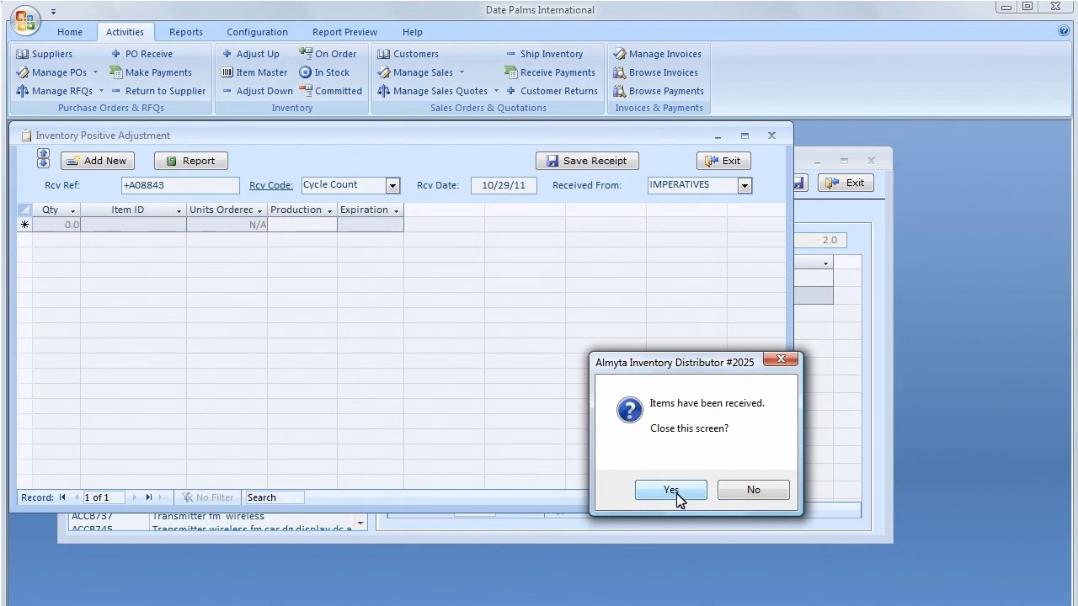
{"action": "left_click", "coordinate": [677, 497]}
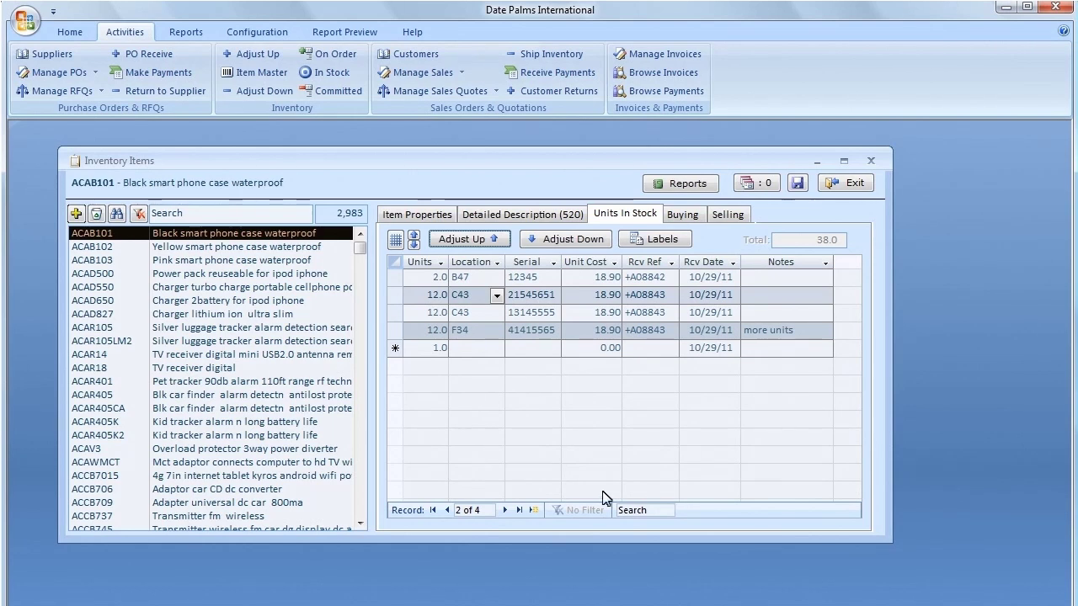
Open the second Imperatives Inc purchase order in the list of open purchase orders.
{"action": "left_click", "coordinate": [95, 73]}
{"action": "left_click", "coordinate": [80, 102]}
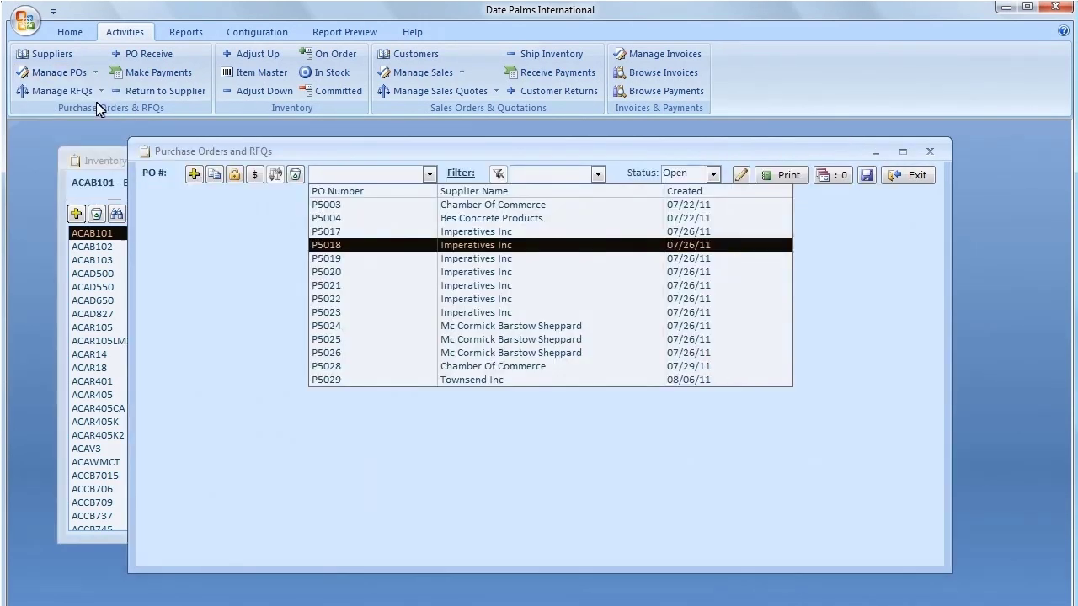
{"action": "left_click", "coordinate": [440, 251]}
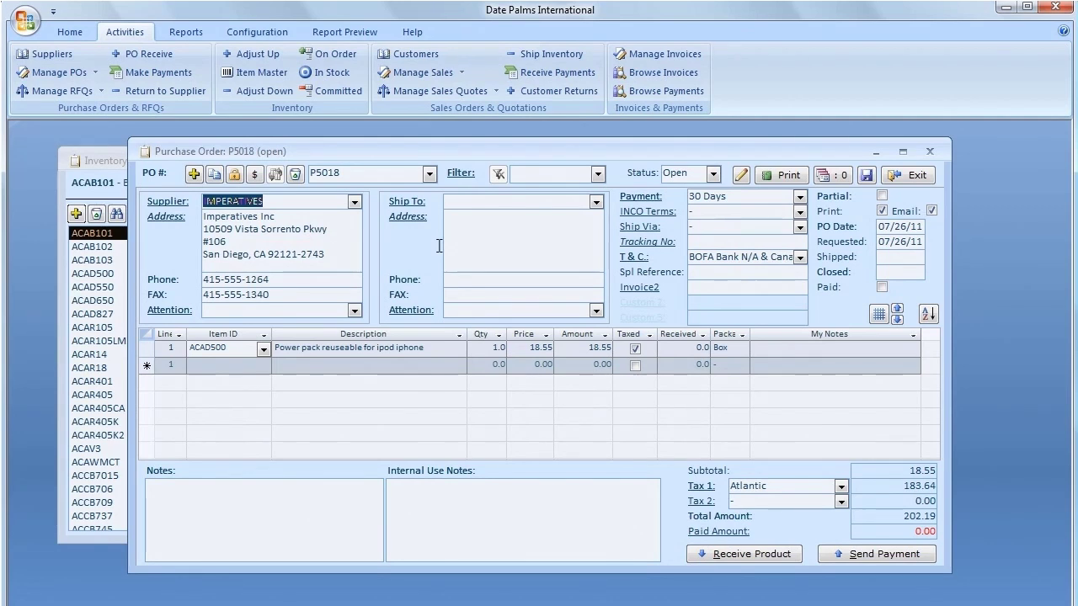
Check the current stock records of the ordered item ACAD500 and return to the purchase order.
{"action": "left_click", "coordinate": [493, 347]}
{"action": "double_click", "coordinate": [223, 348]}
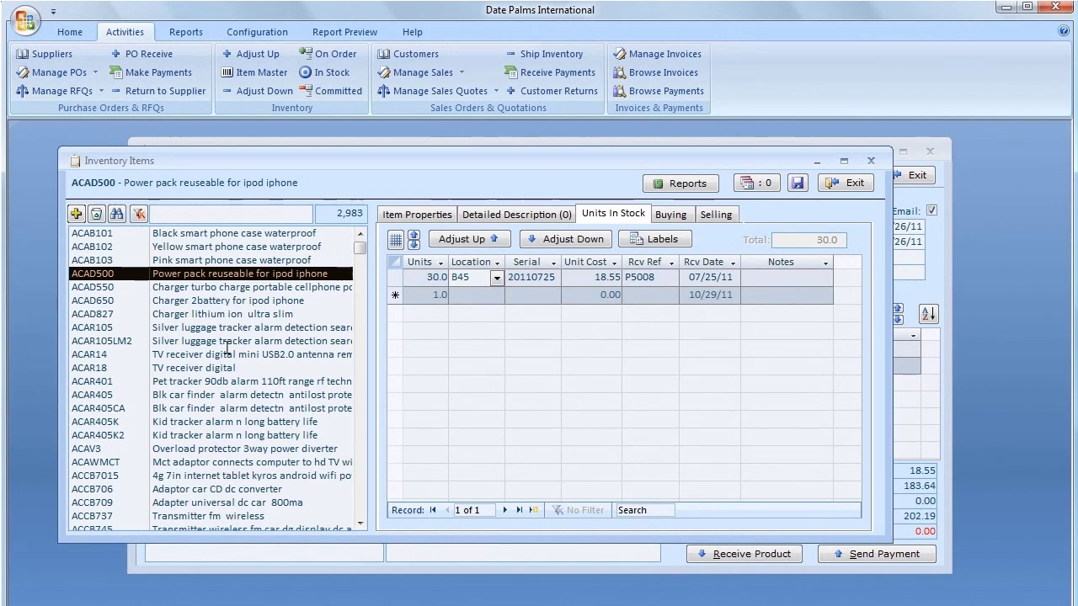
{"action": "left_click", "coordinate": [423, 278]}
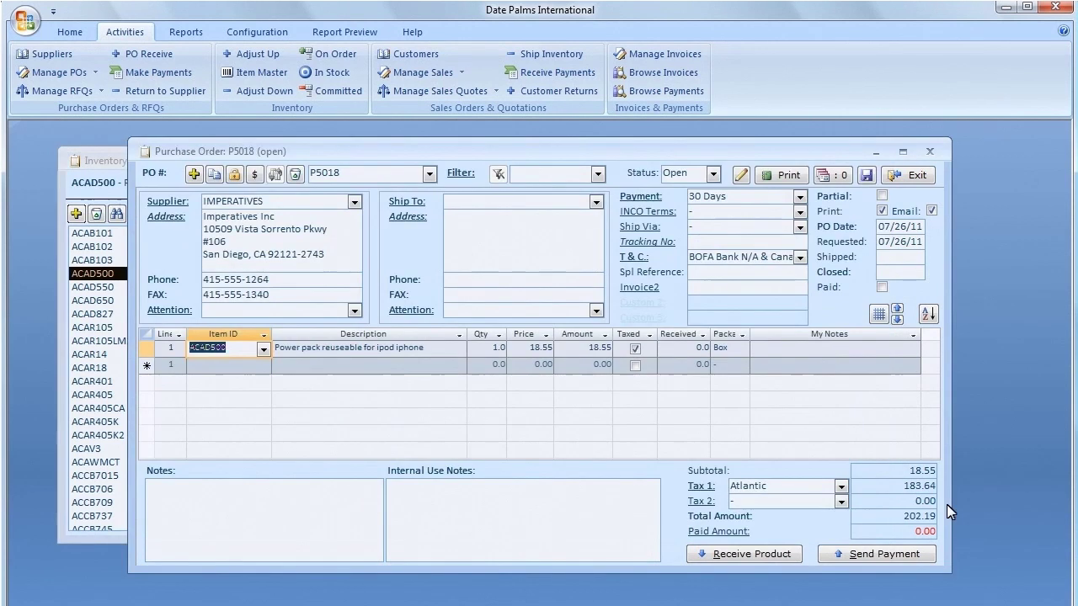
{"action": "left_click", "coordinate": [949, 505]}
Receive the purchase order's product, setting the ACAD500 detail line to location A12, color Red, size 32 and style bootcut.
{"action": "left_click", "coordinate": [746, 556]}
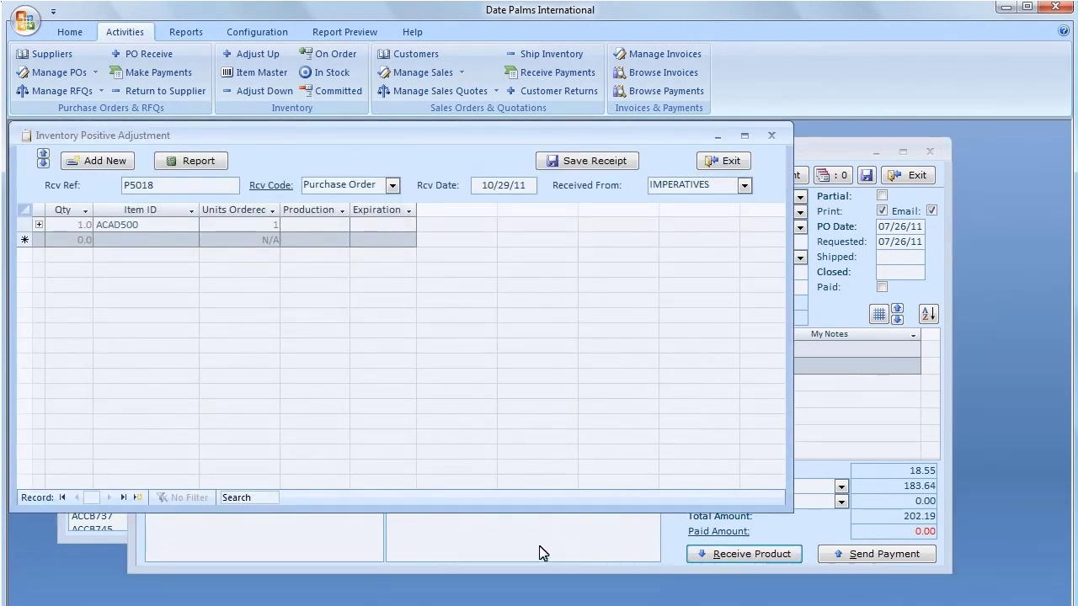
{"action": "left_click", "coordinate": [39, 224]}
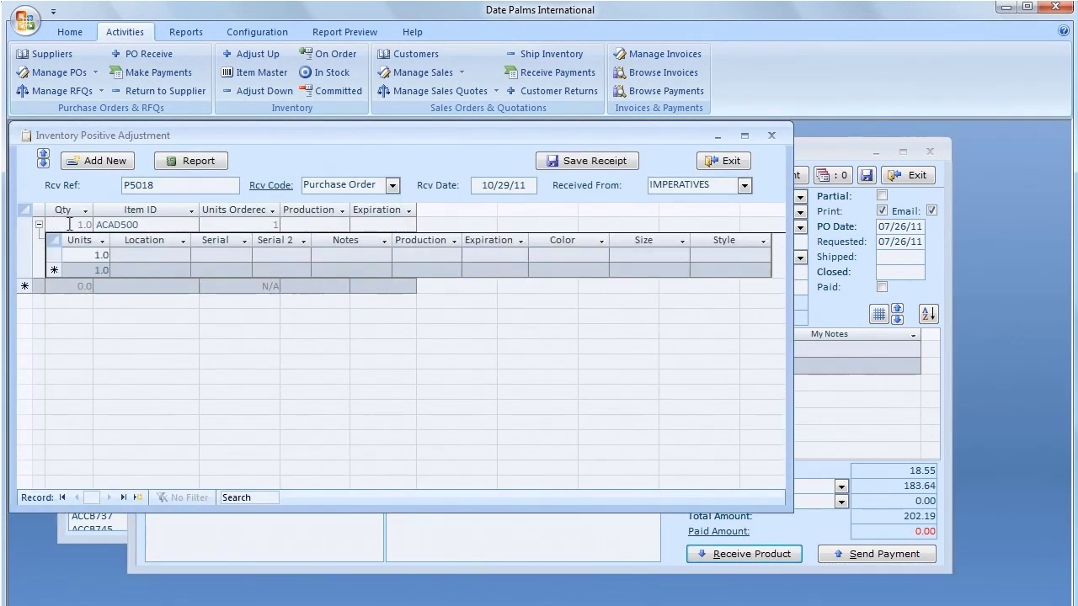
{"action": "left_click", "coordinate": [127, 255]}
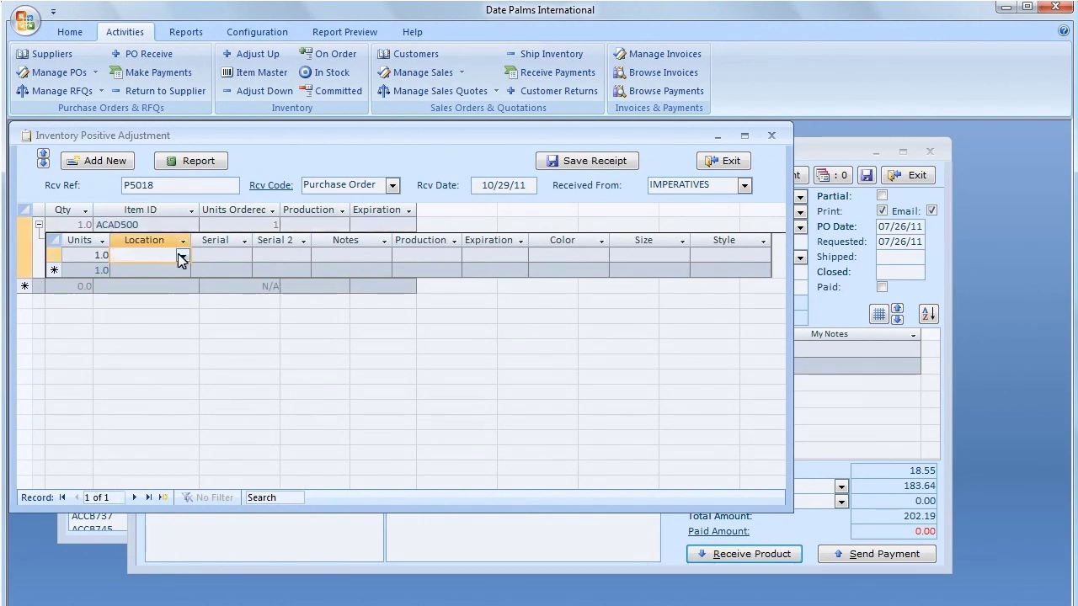
{"action": "left_click", "coordinate": [183, 256]}
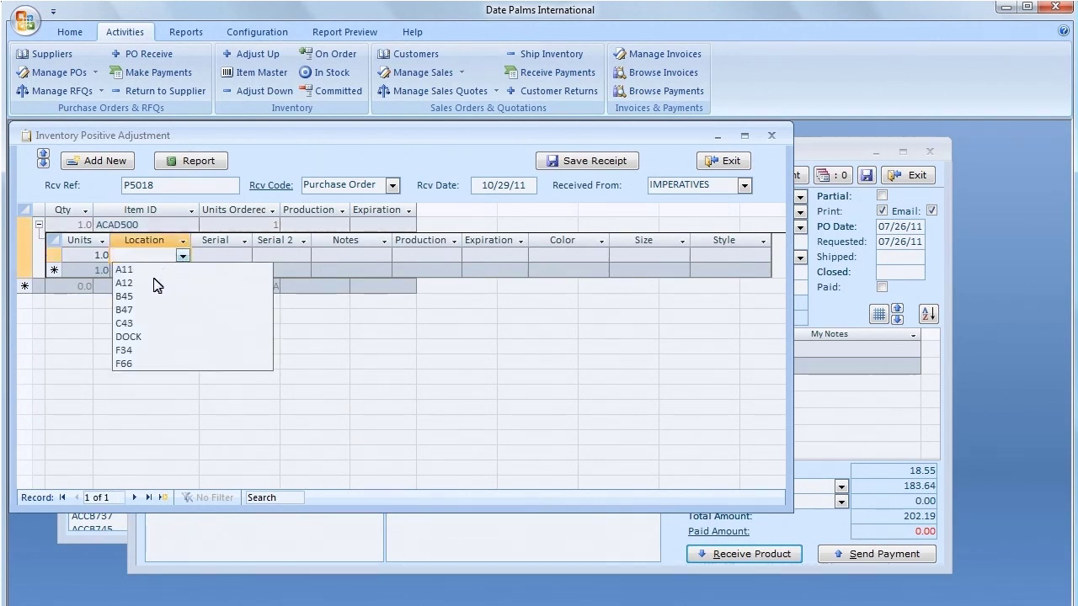
{"action": "left_click", "coordinate": [157, 285]}
{"action": "left_click", "coordinate": [206, 254]}
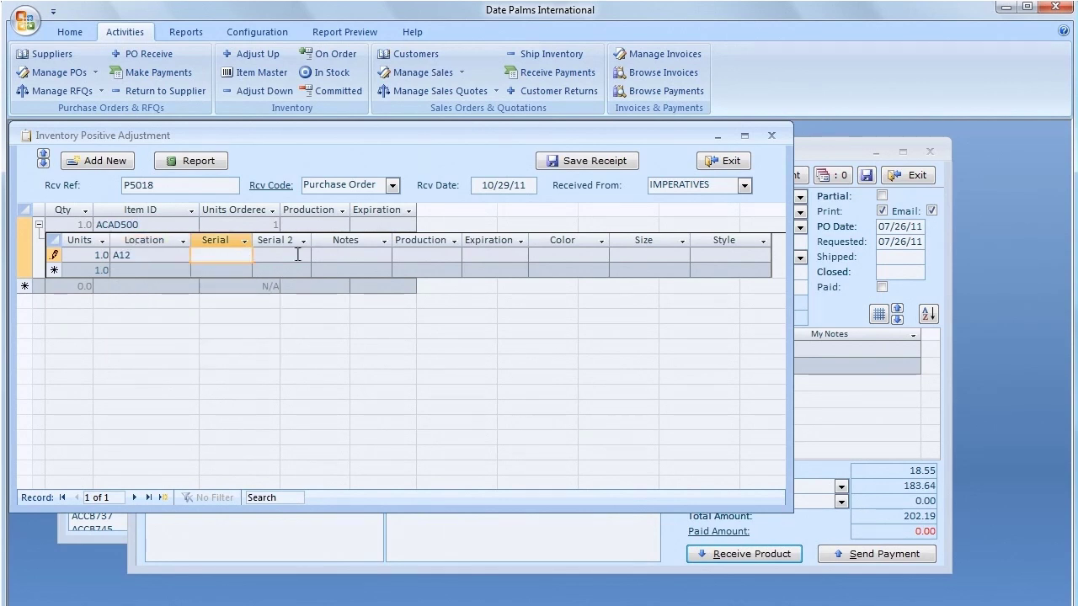
{"action": "left_click", "coordinate": [575, 255]}
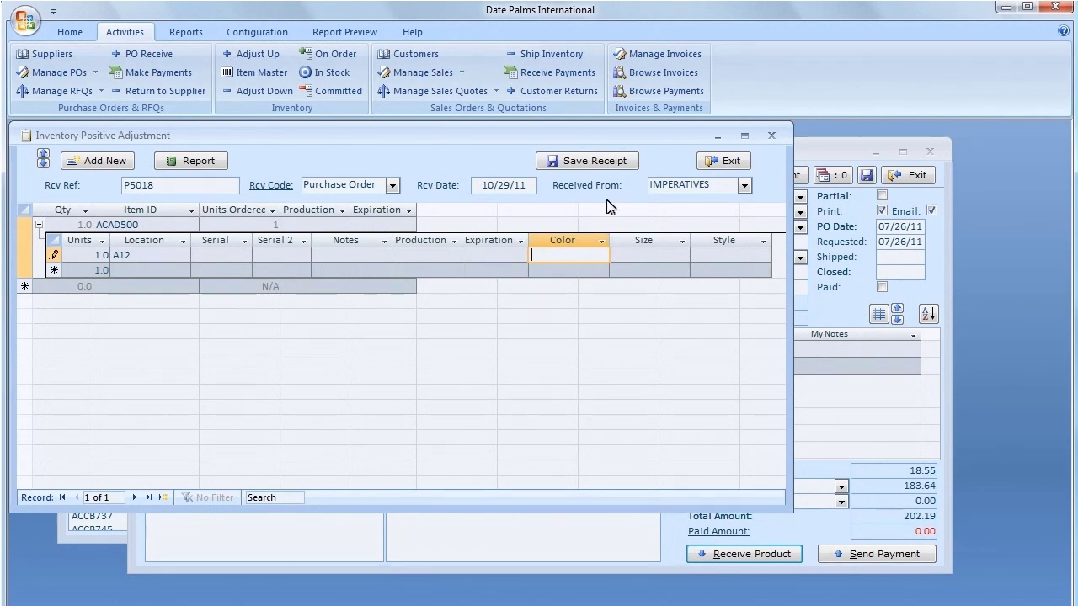
Save the purchase order receipt and close the purchase order as fully received.
{"action": "left_click", "coordinate": [612, 167]}
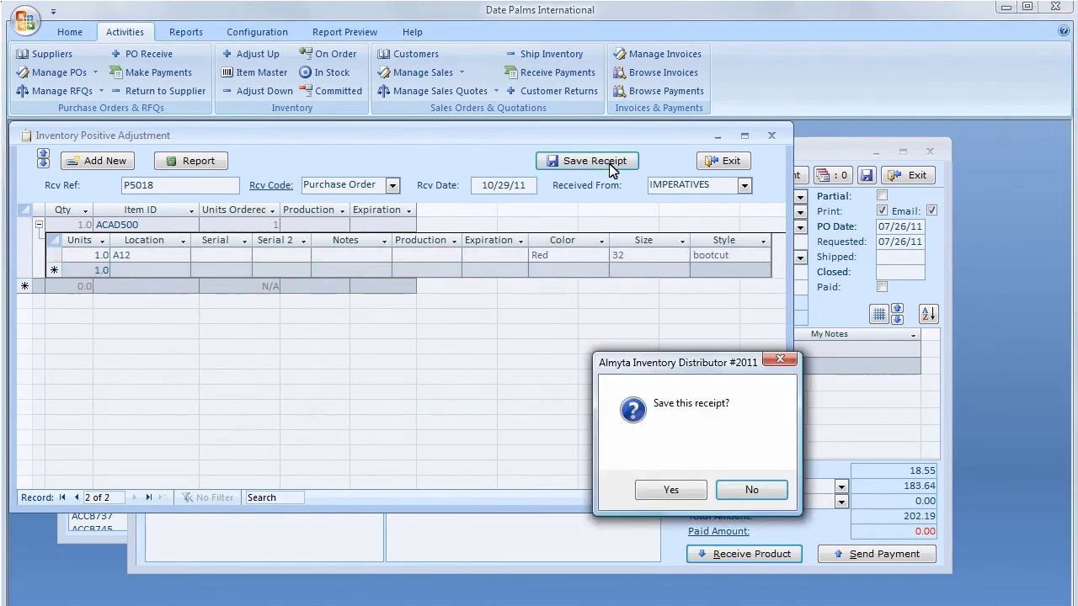
{"action": "left_click", "coordinate": [676, 495]}
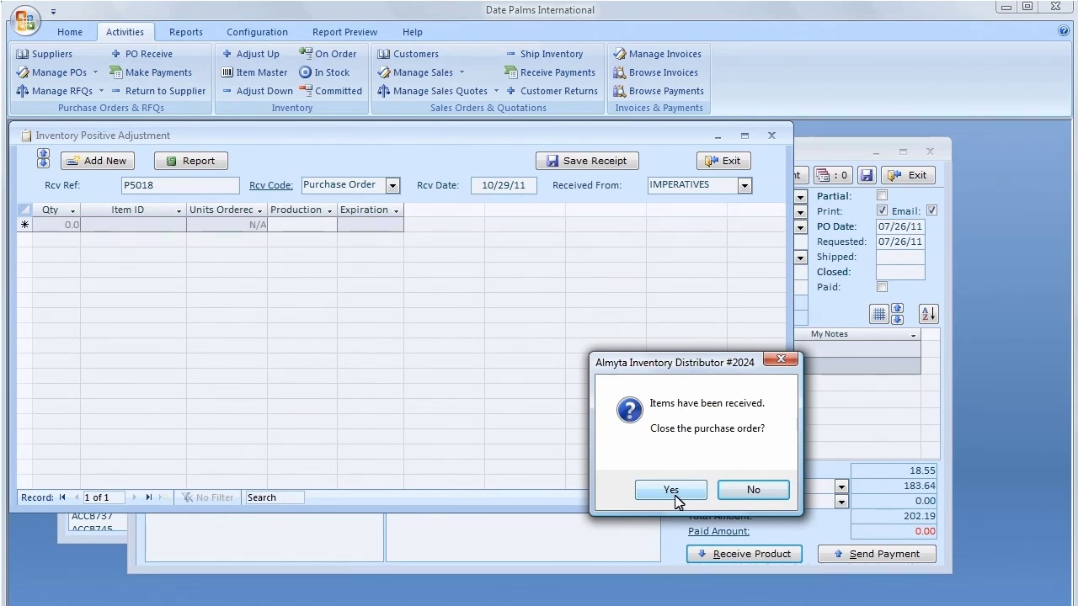
{"action": "left_click", "coordinate": [676, 498]}
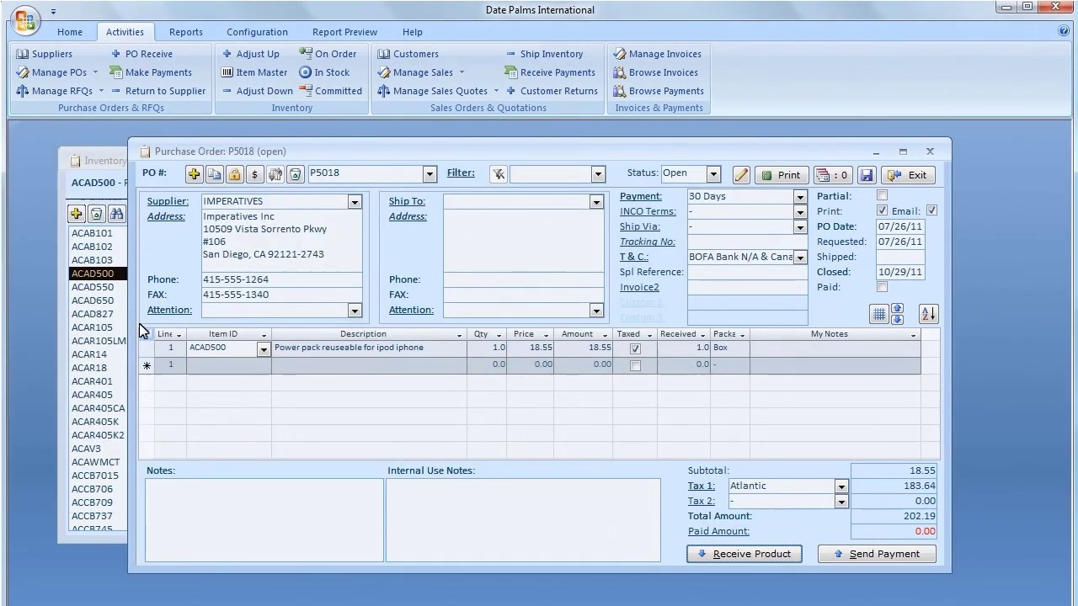
Review ACAD500's newly received stock record at A12, exit the purchase order window, and follow the record's receiving reference.
{"action": "left_click", "coordinate": [92, 160]}
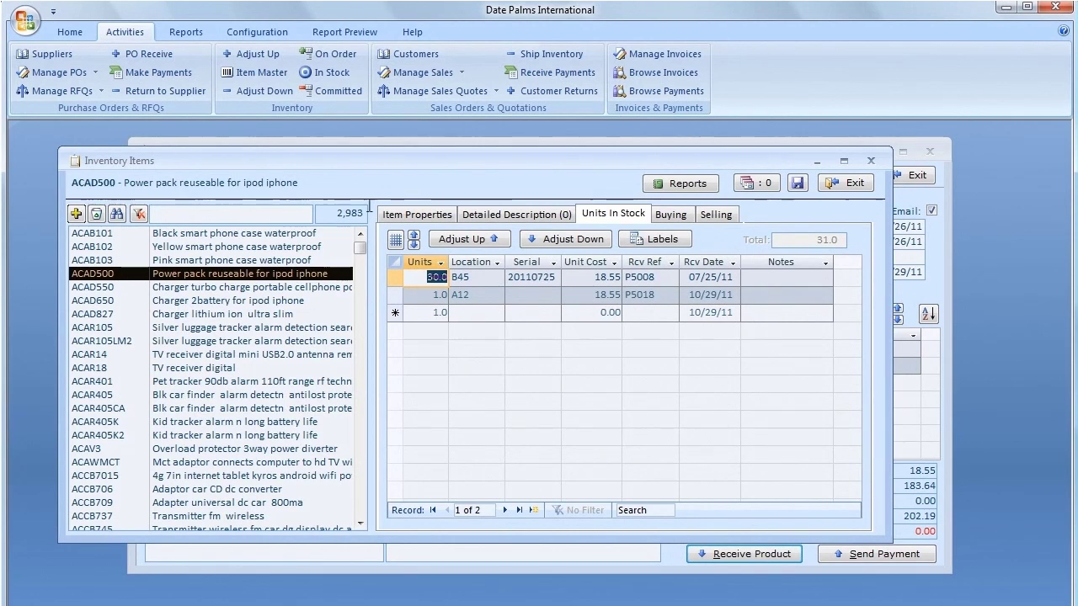
{"action": "left_click", "coordinate": [423, 295]}
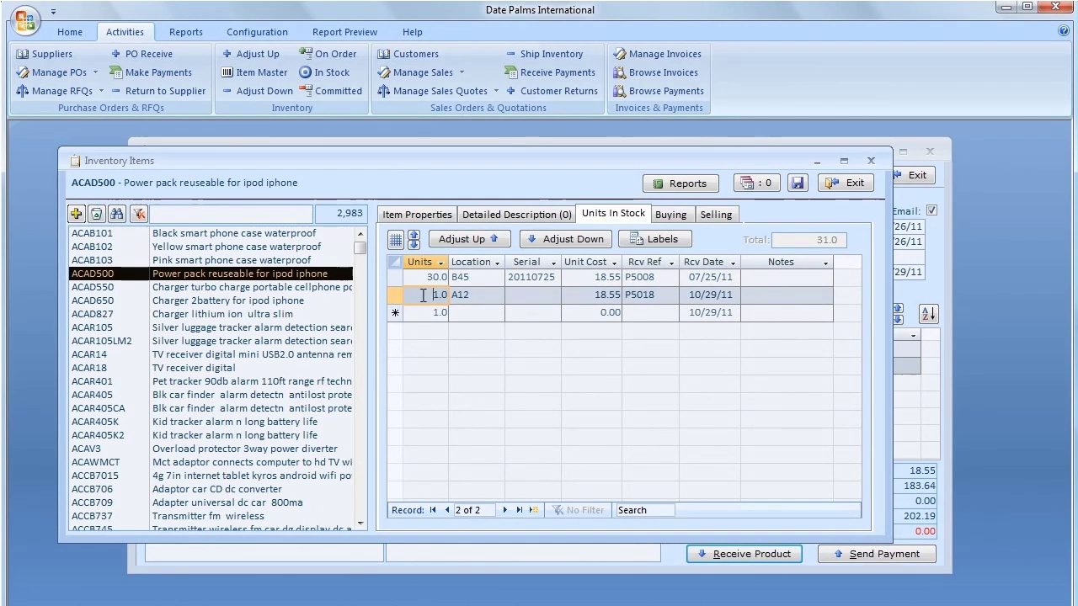
{"action": "left_click", "coordinate": [474, 297]}
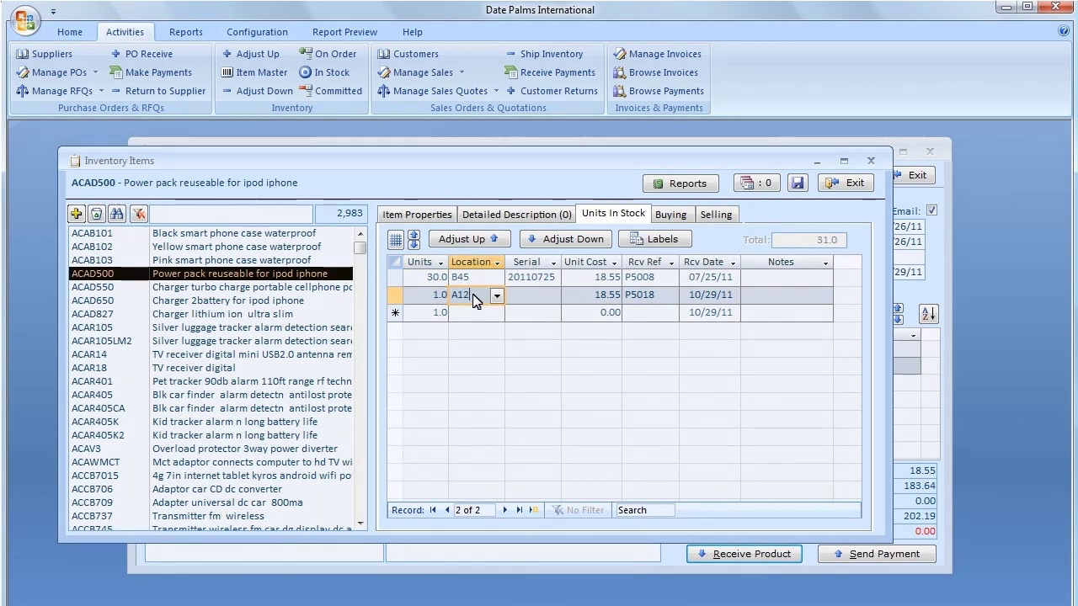
{"action": "left_click", "coordinate": [927, 179]}
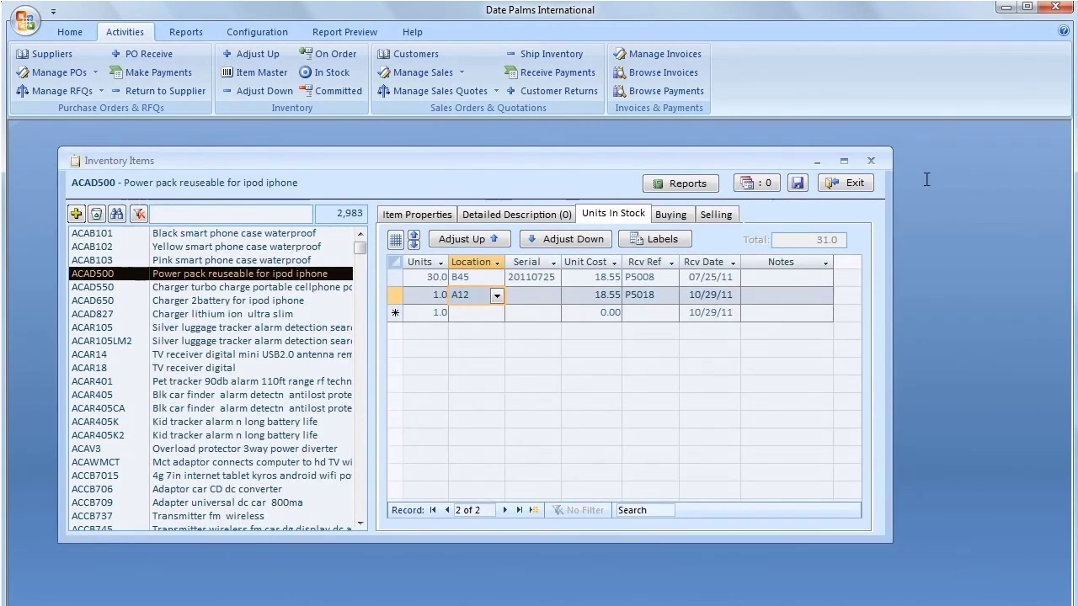
{"action": "left_click", "coordinate": [657, 294]}
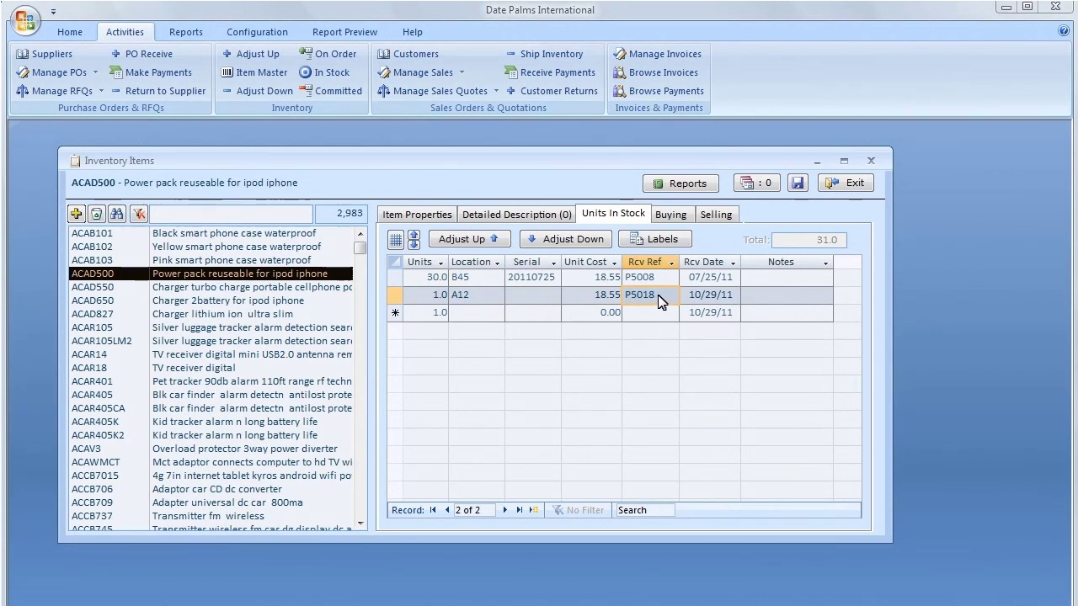
{"action": "double_click", "coordinate": [660, 298]}
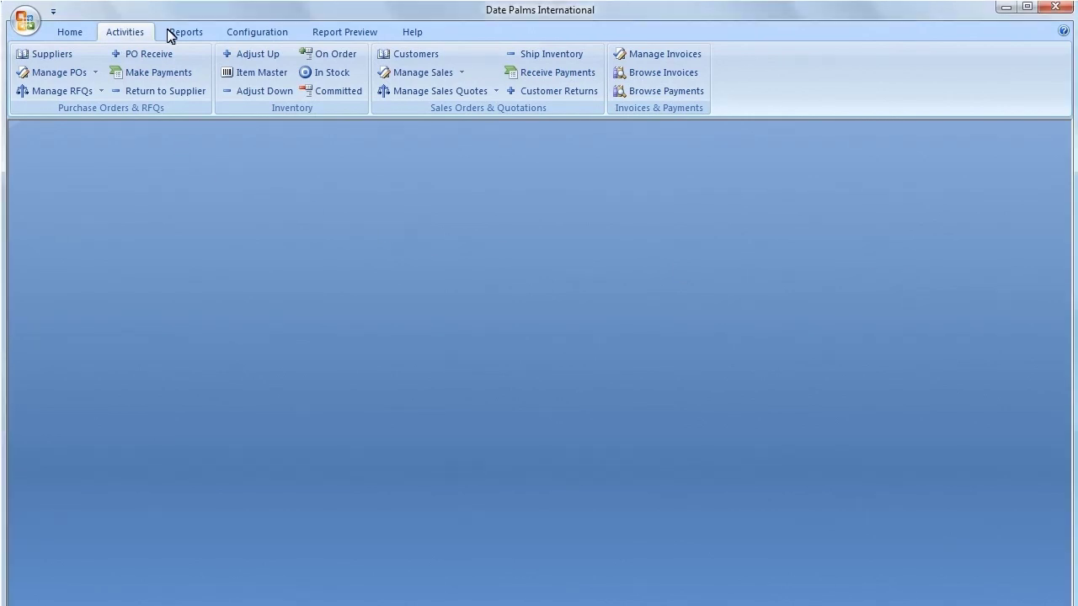
Open the item master and display the units in stock for item ACAB102.
{"action": "left_click", "coordinate": [256, 74]}
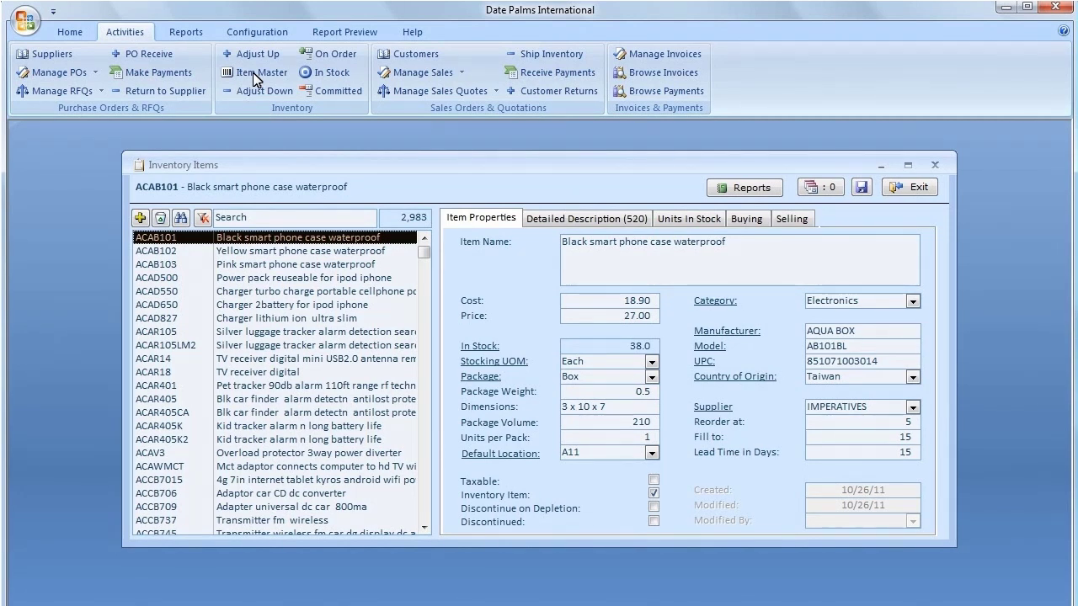
{"action": "left_click", "coordinate": [331, 252]}
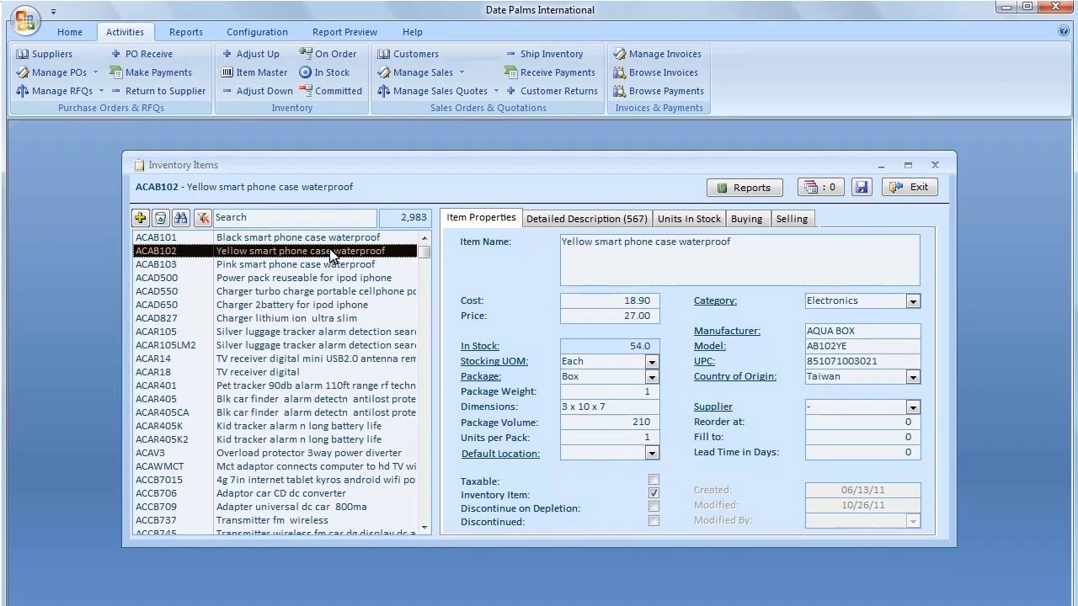
{"action": "left_click", "coordinate": [700, 220]}
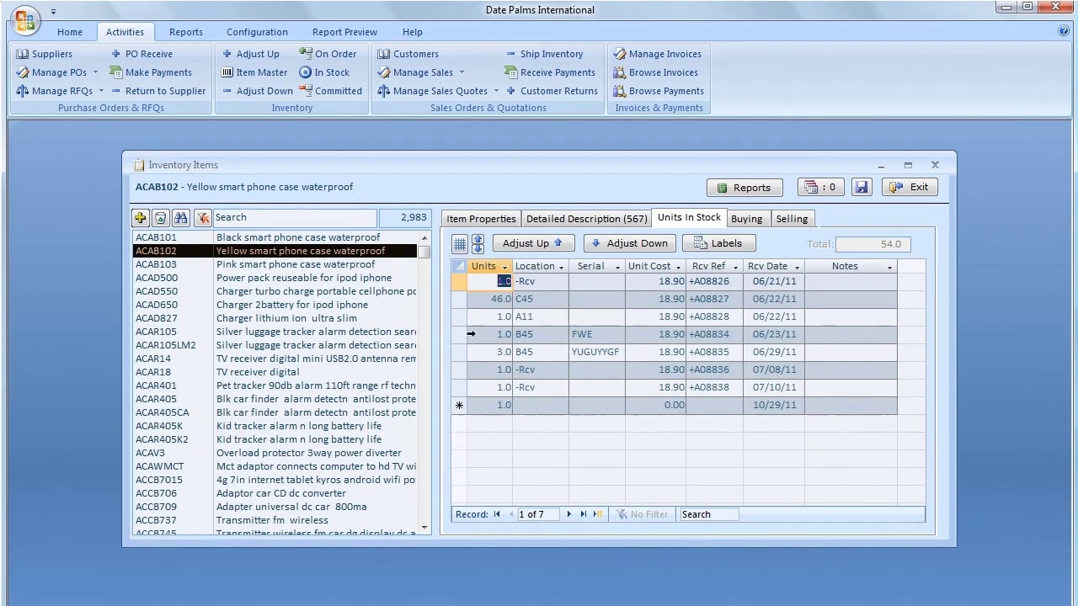
Delete ACAB102's last stock record, the -Rcv unit received on 07/10/11, together with its transaction history.
{"action": "left_click", "coordinate": [463, 388]}
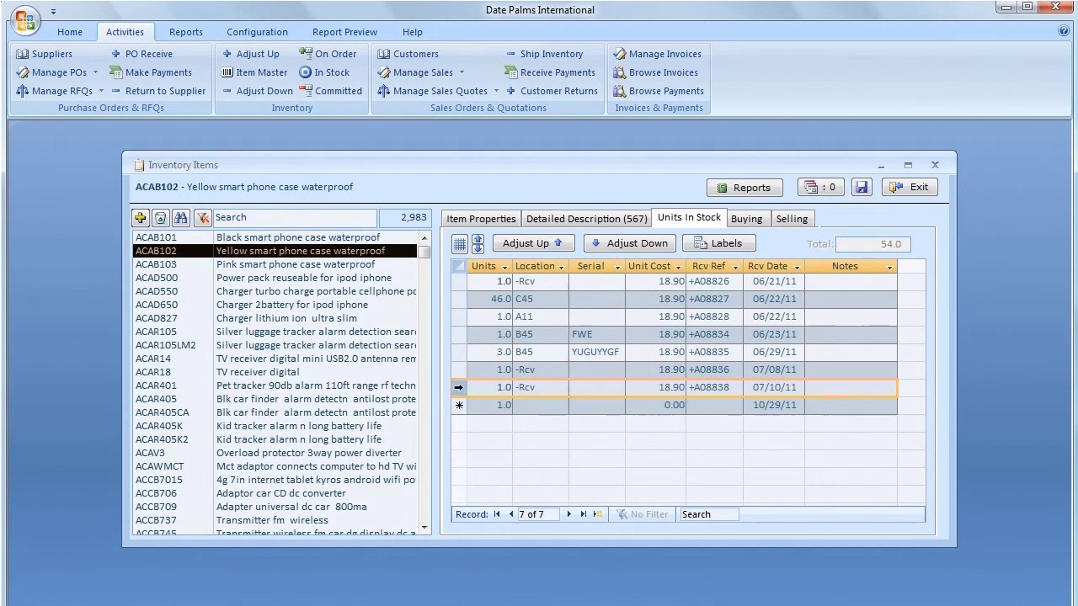
{"action": "left_click", "coordinate": [459, 389]}
{"action": "key", "text": "Delete"}
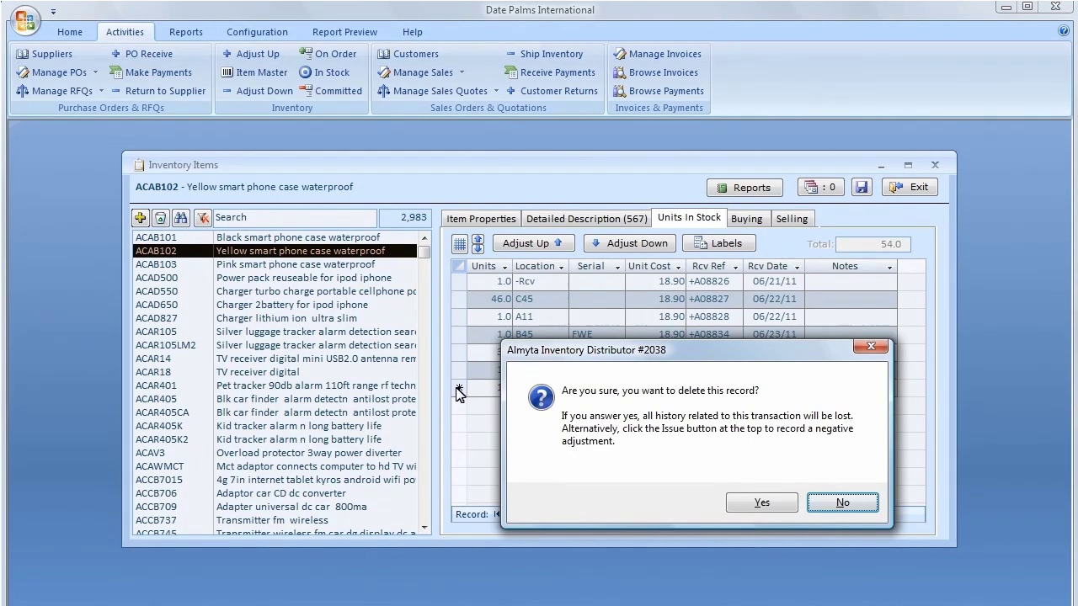
{"action": "left_click", "coordinate": [756, 504]}
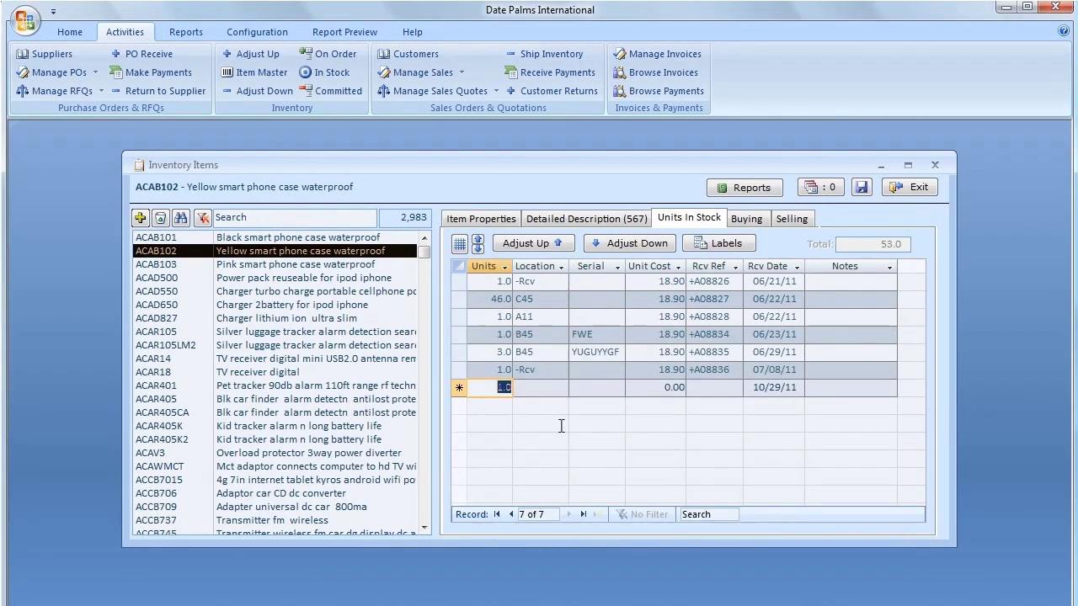
Create a negative adjustment for ACAB102 that removes 2 units from location C45 with the adjustment code "Lost in storage".
{"action": "left_click", "coordinate": [550, 369]}
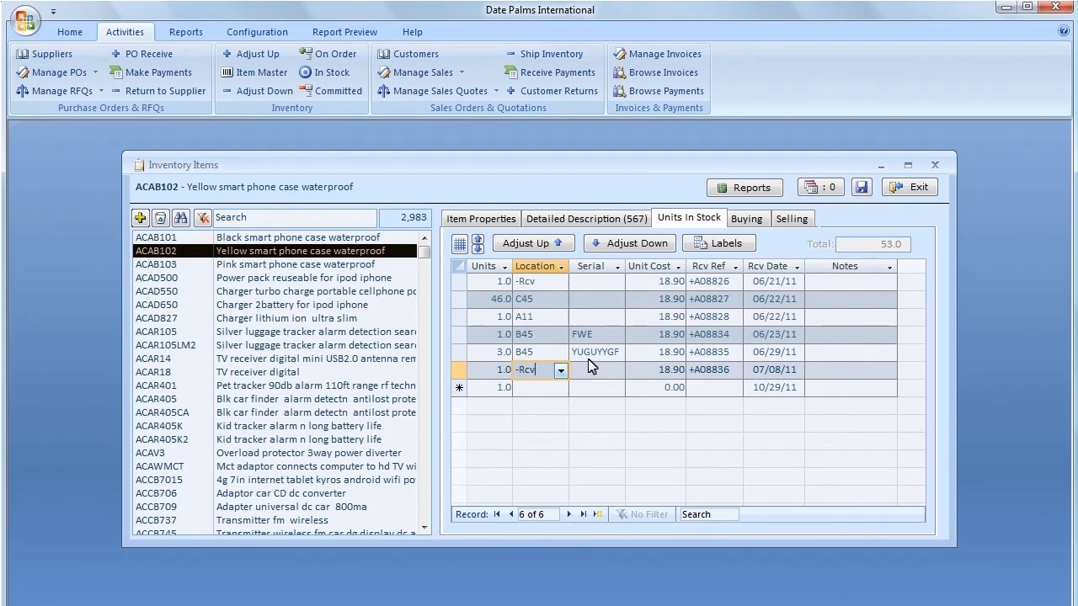
{"action": "left_click", "coordinate": [636, 244]}
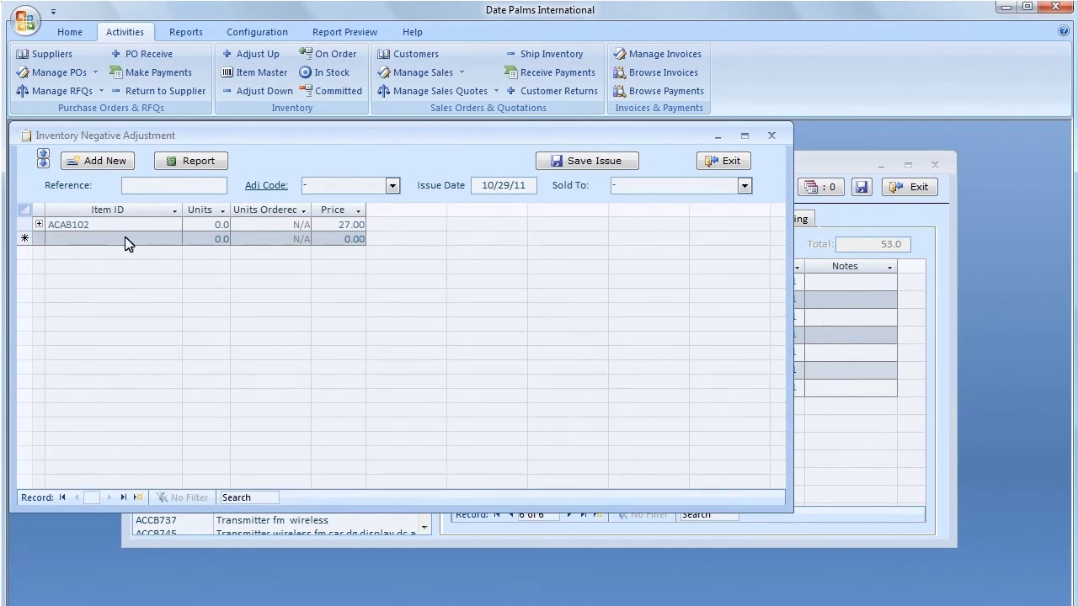
{"action": "left_click", "coordinate": [136, 256]}
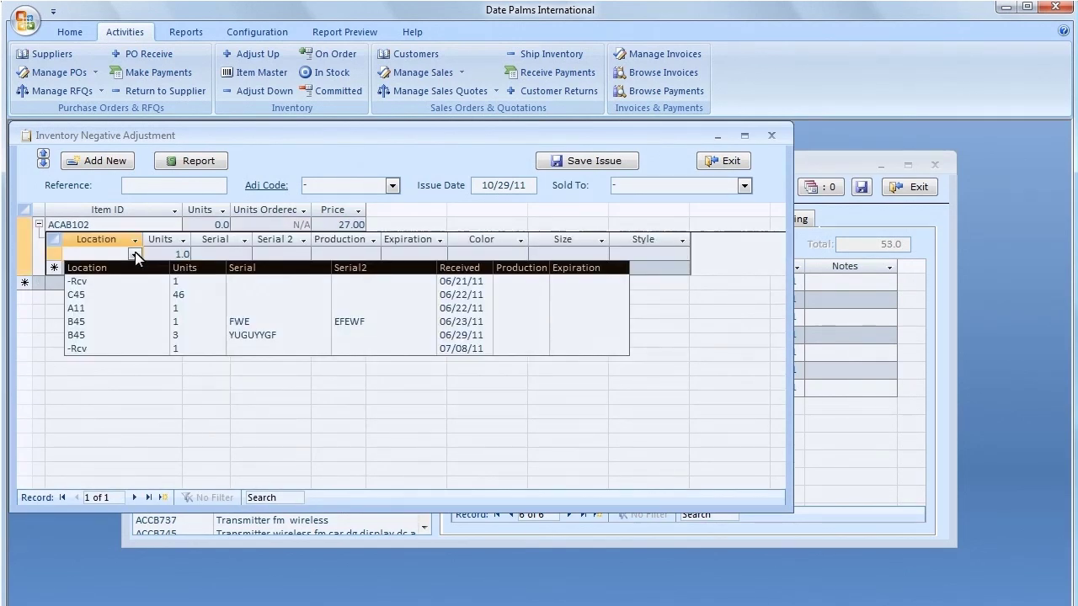
{"action": "left_click", "coordinate": [152, 299]}
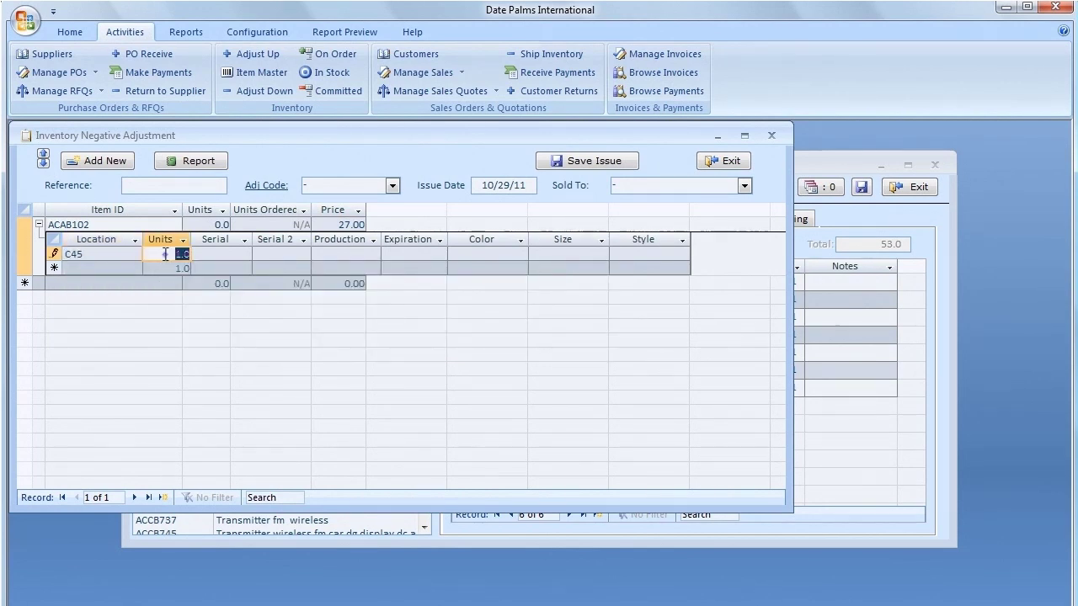
{"action": "double_click", "coordinate": [162, 254]}
{"action": "type", "text": "2"}
{"action": "left_click", "coordinate": [167, 263]}
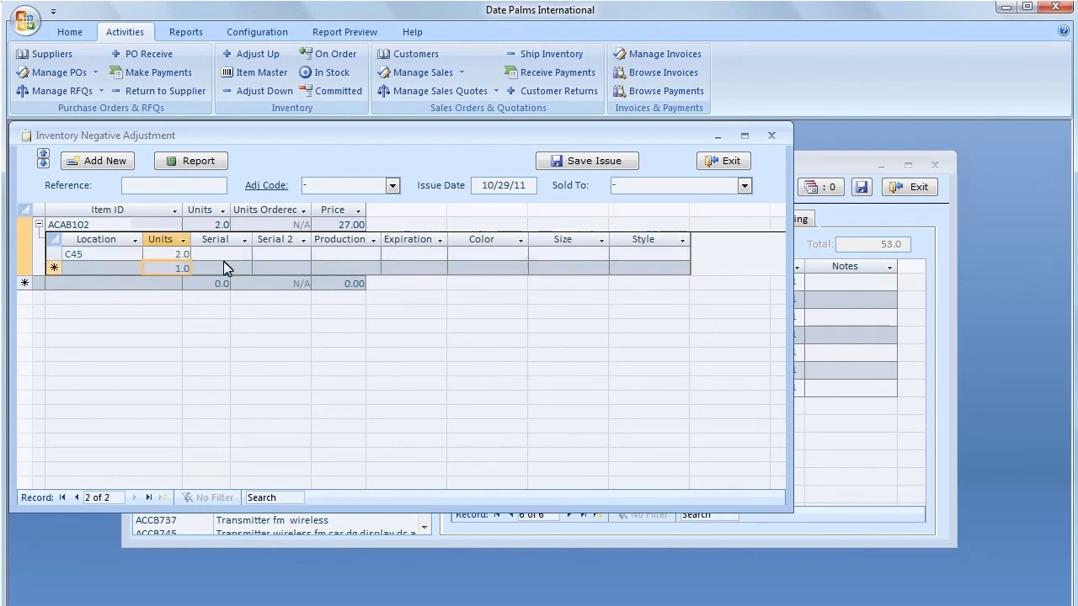
{"action": "left_click", "coordinate": [392, 185]}
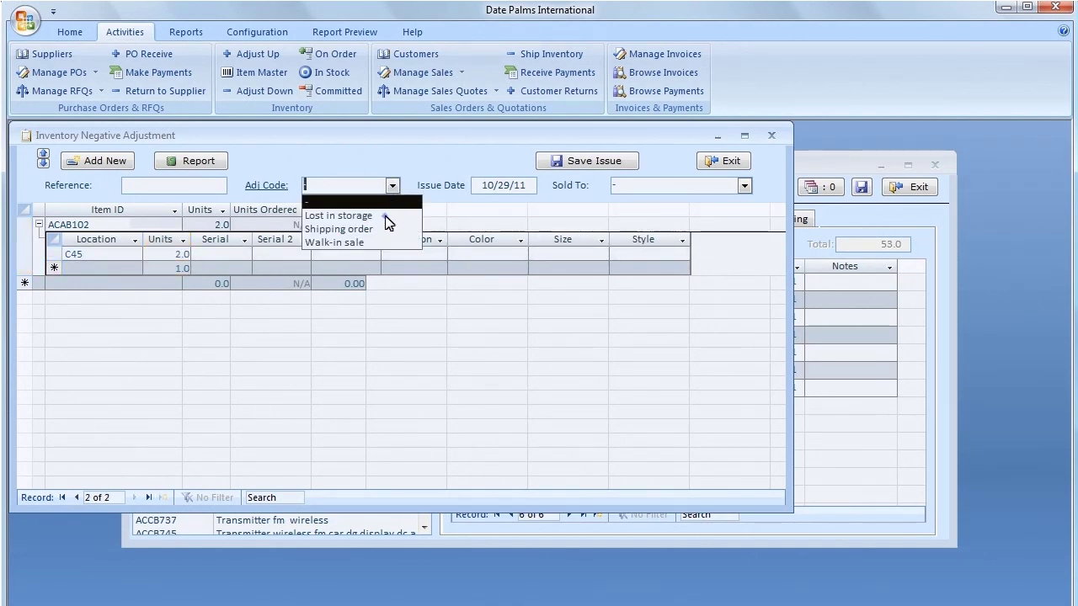
{"action": "left_click", "coordinate": [386, 217]}
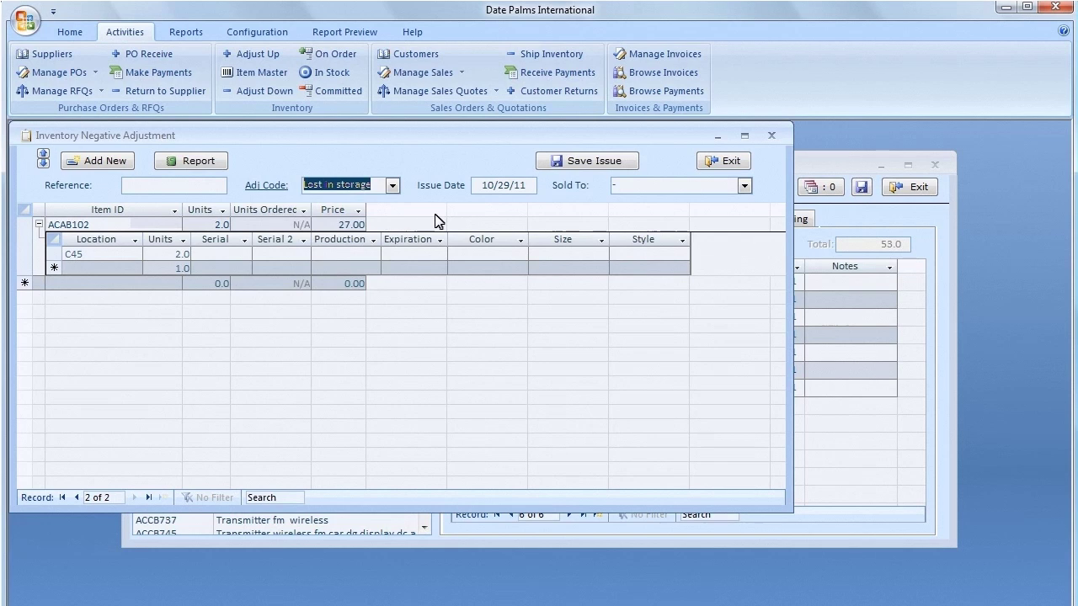
Save the negative adjustment issue for ACAB102 and close the adjustment screen.
{"action": "left_click", "coordinate": [562, 161]}
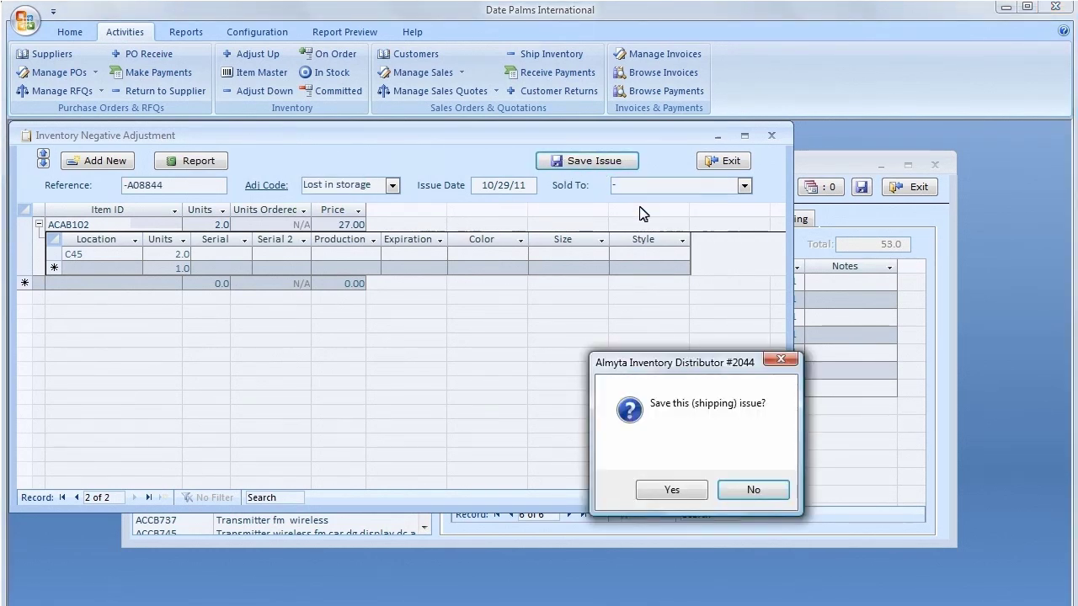
{"action": "left_click", "coordinate": [690, 497]}
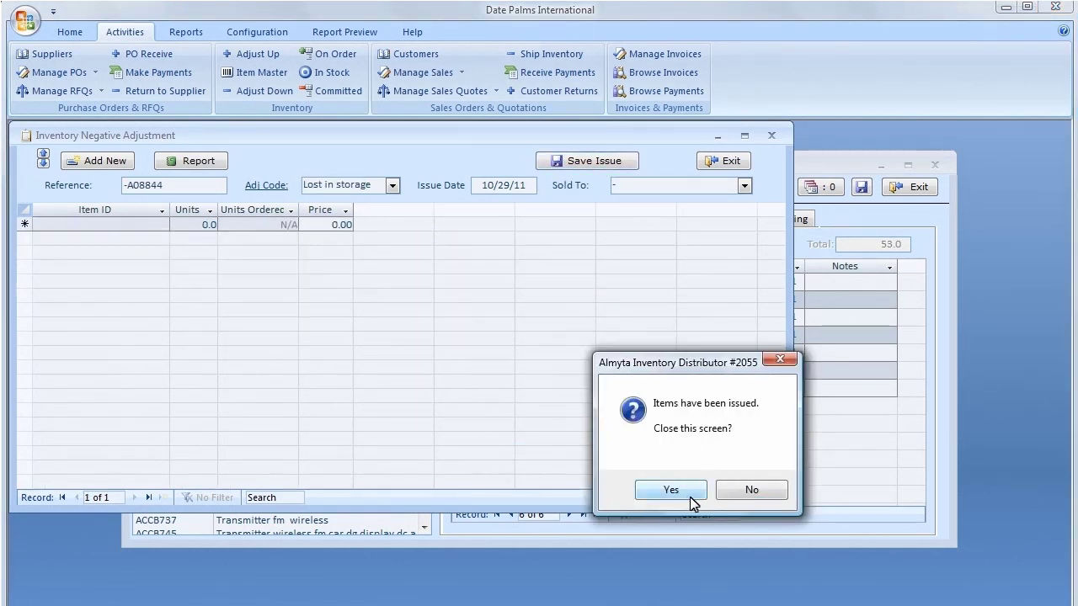
{"action": "left_click", "coordinate": [671, 490]}
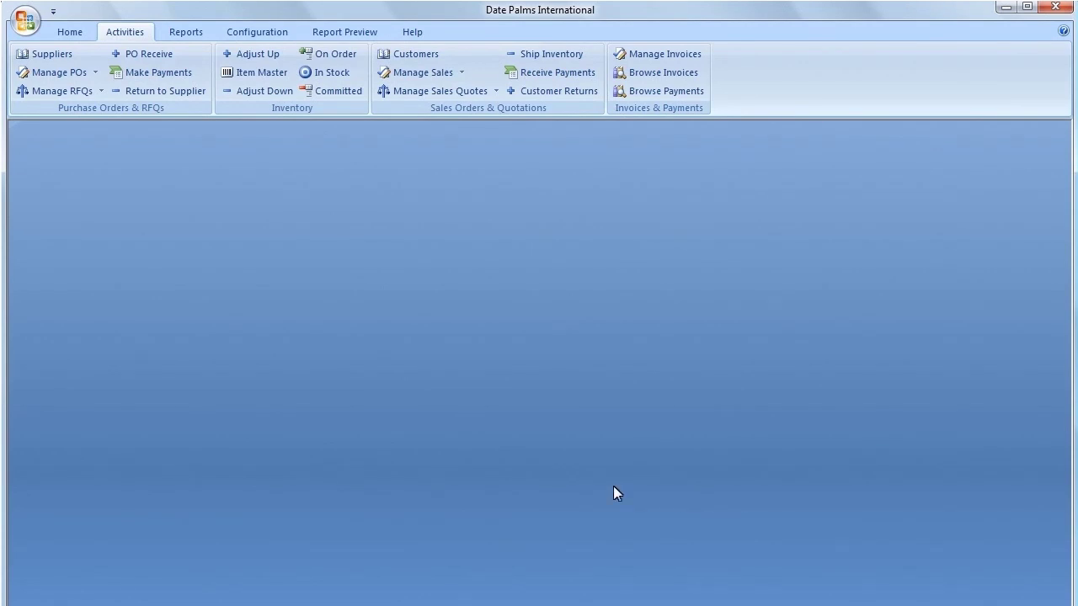
Open the first open sales order in the list and start shipping its products.
{"action": "left_click", "coordinate": [420, 76]}
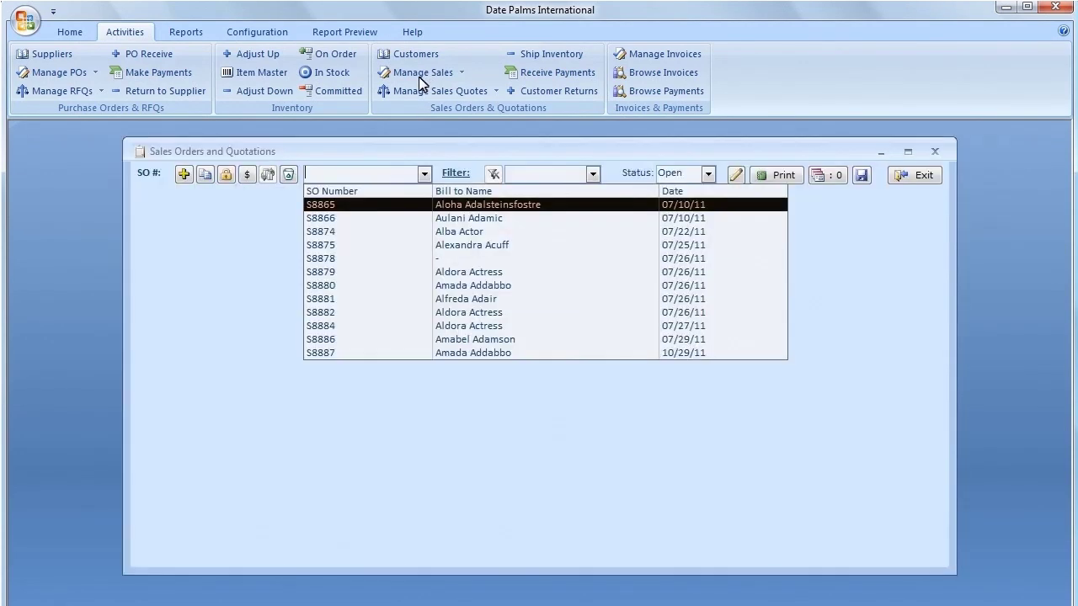
{"action": "left_click", "coordinate": [406, 205]}
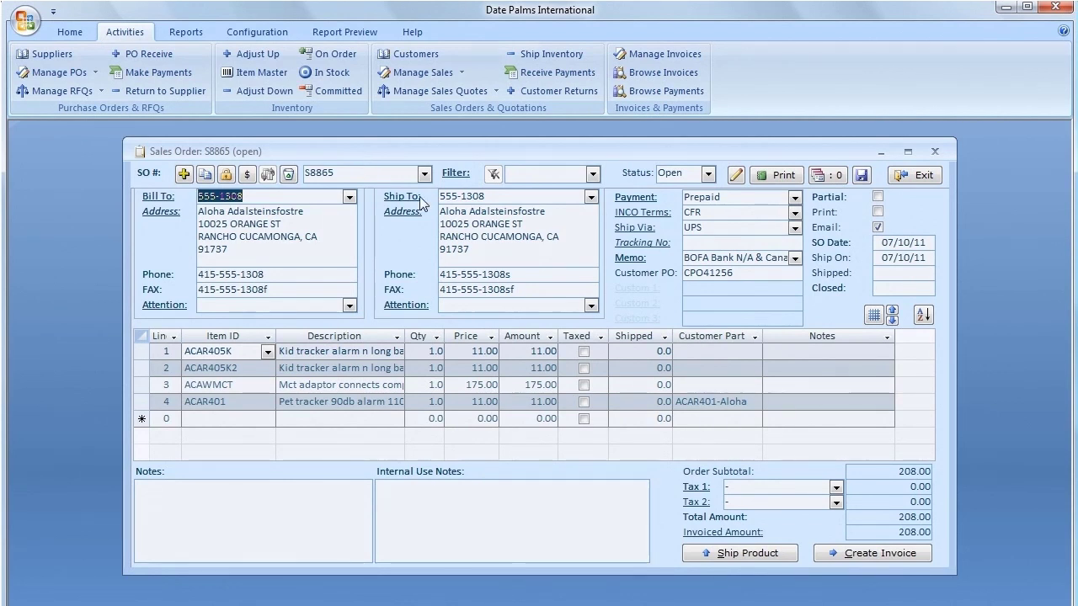
{"action": "left_click", "coordinate": [731, 556]}
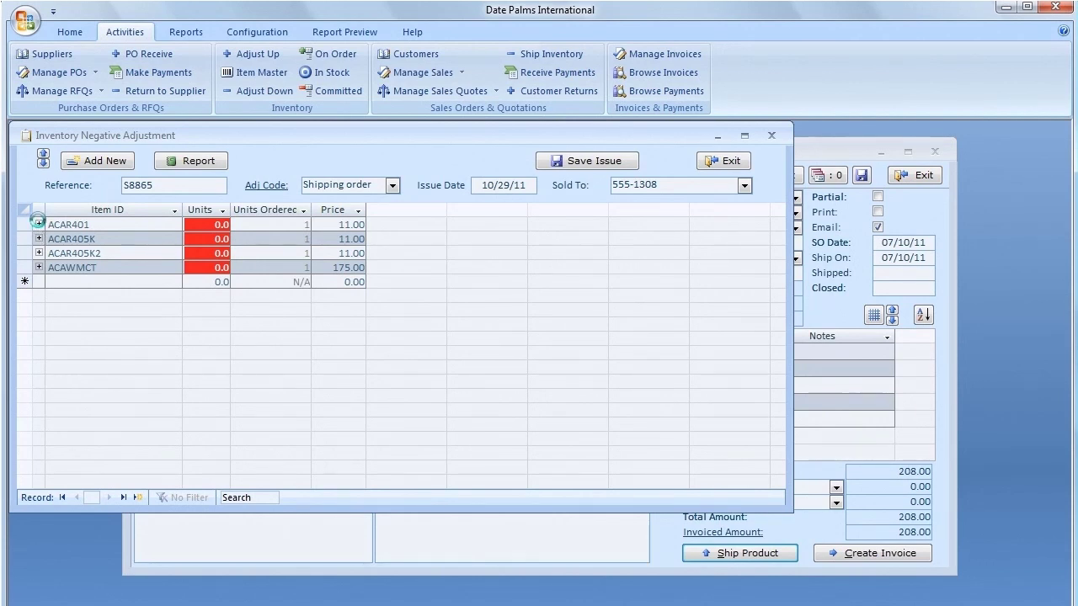
Ship one unit of ACAR401 from location A12 and one unit of ACAR405K from location C87.
{"action": "left_click", "coordinate": [38, 223]}
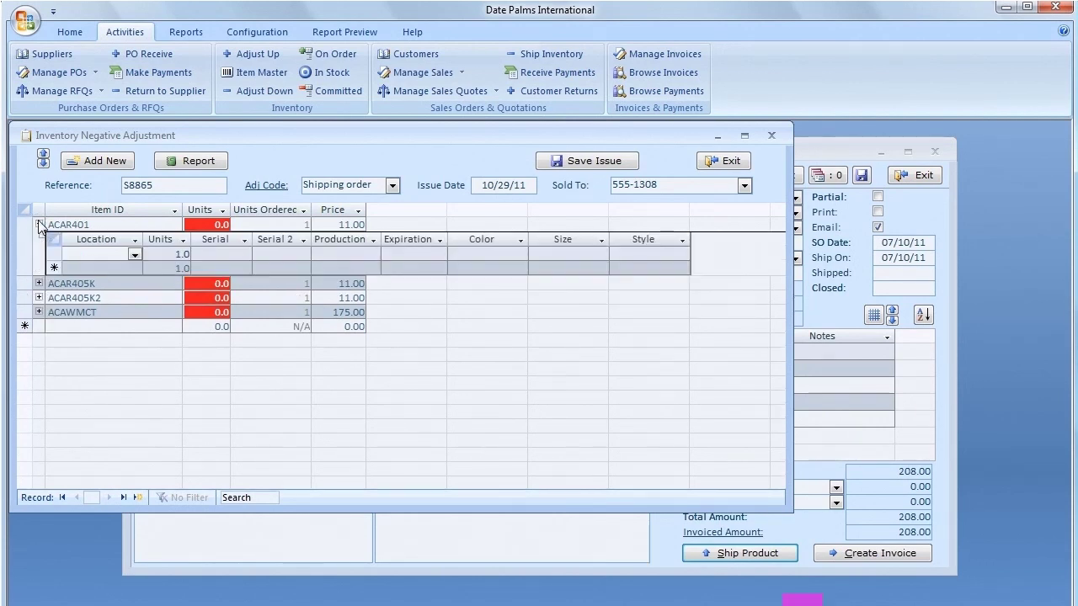
{"action": "left_click", "coordinate": [135, 254]}
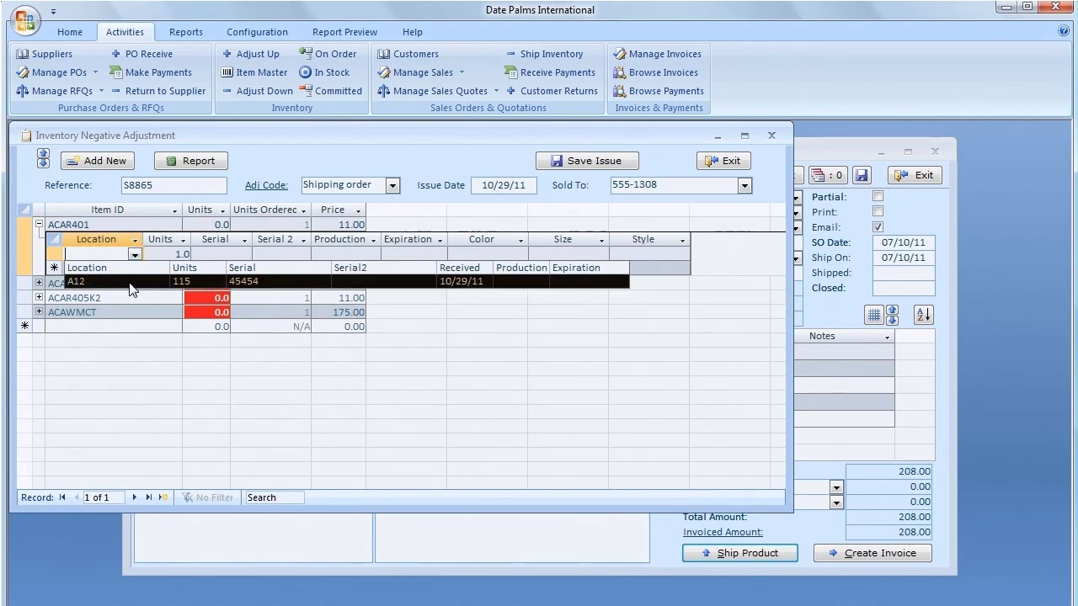
{"action": "left_click", "coordinate": [130, 290]}
{"action": "key", "text": "Tab"}
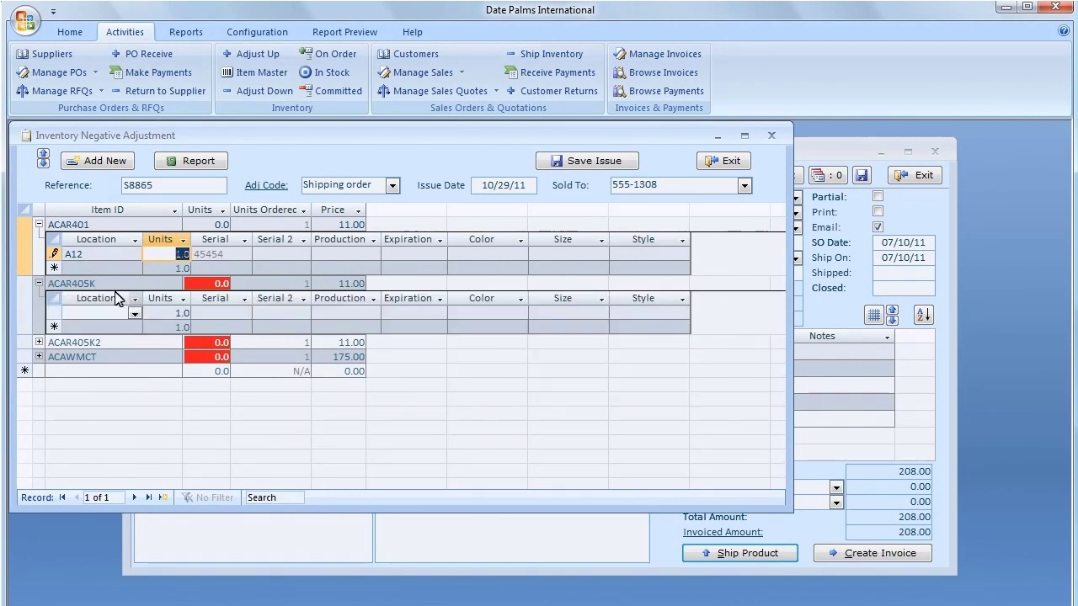
{"action": "left_click", "coordinate": [134, 314]}
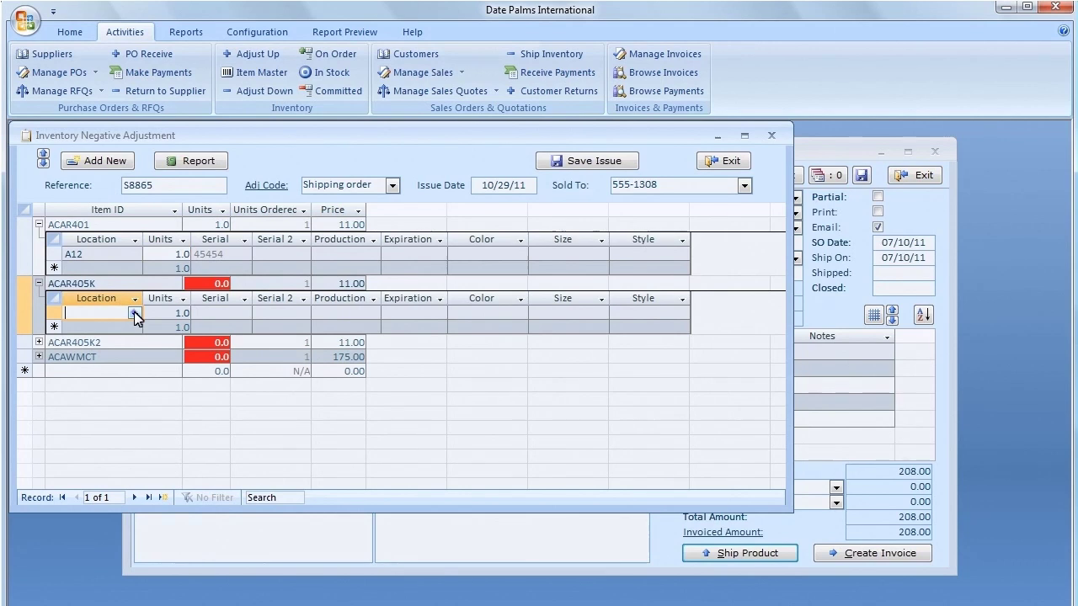
{"action": "left_click", "coordinate": [130, 341]}
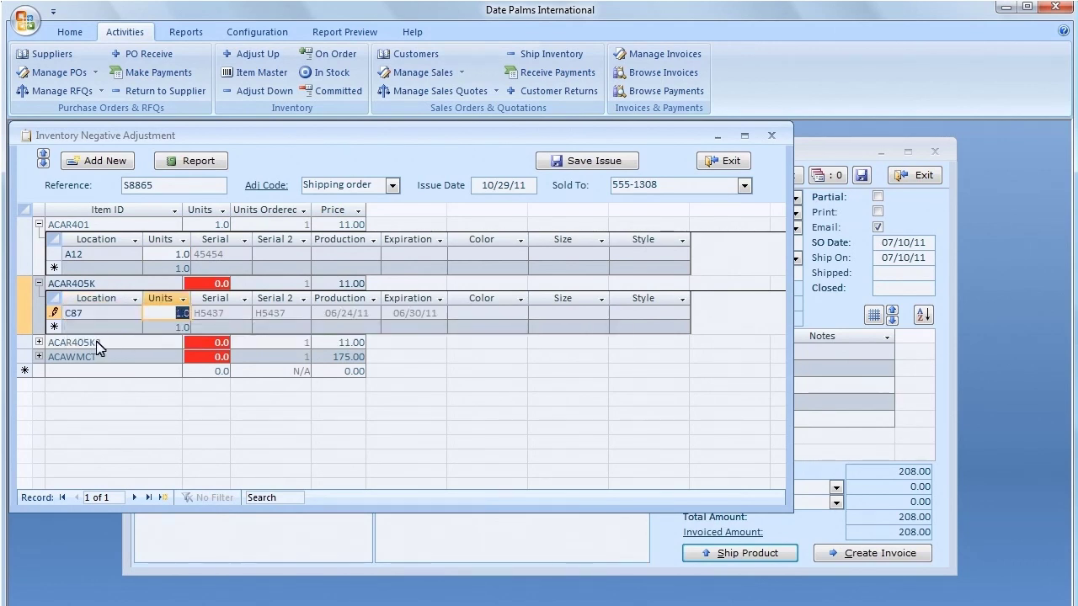
Ship one unit of ACAR405K2 and one unit of ACAWMCT, both from location B45.
{"action": "left_click", "coordinate": [38, 342]}
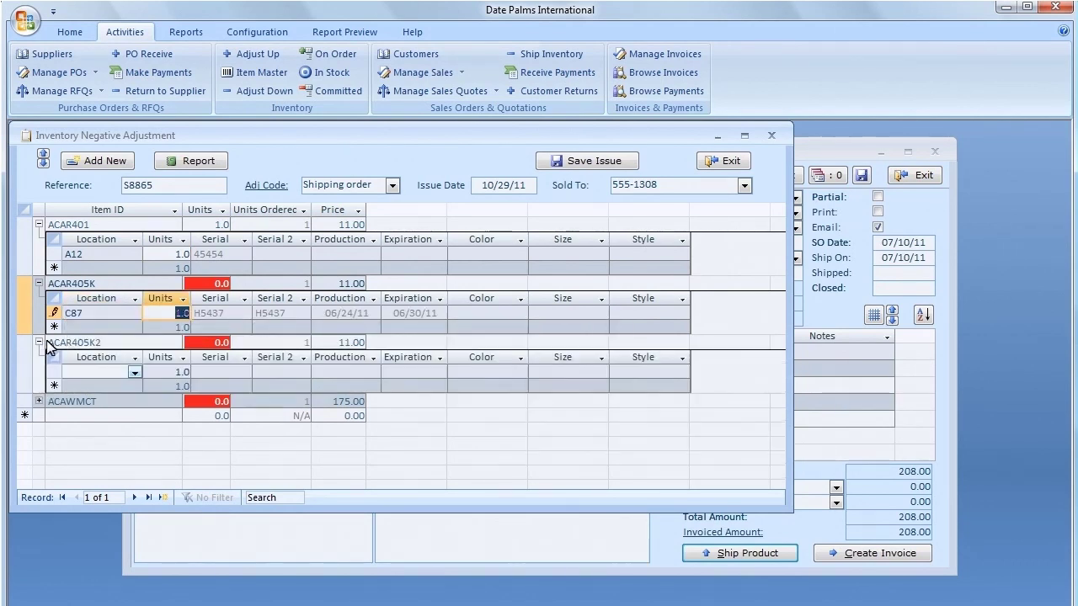
{"action": "left_click", "coordinate": [135, 372]}
{"action": "left_click", "coordinate": [134, 372]}
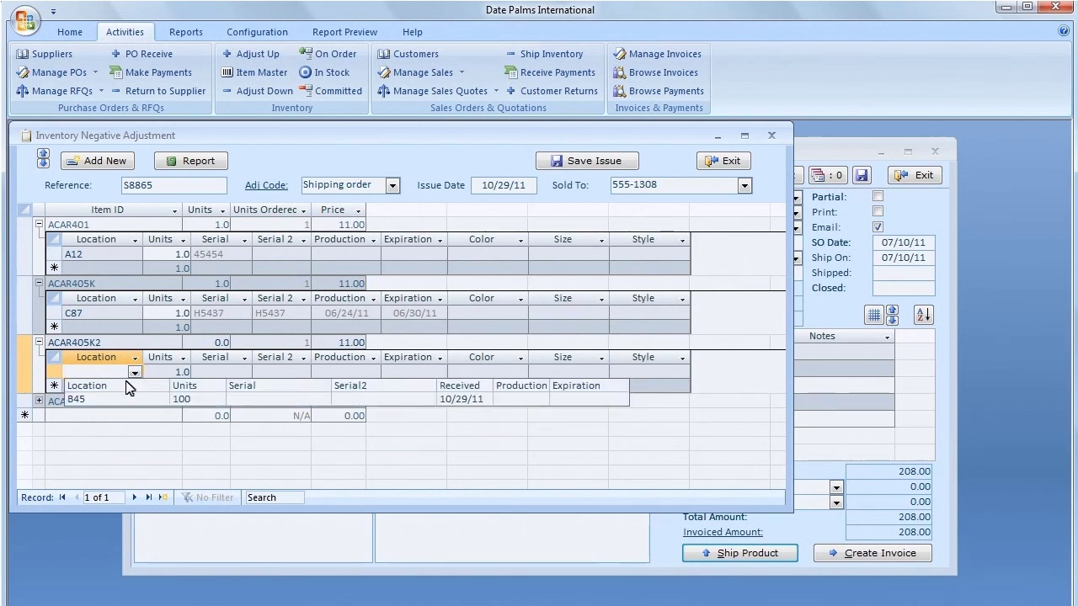
{"action": "left_click", "coordinate": [122, 402]}
{"action": "left_click", "coordinate": [39, 402]}
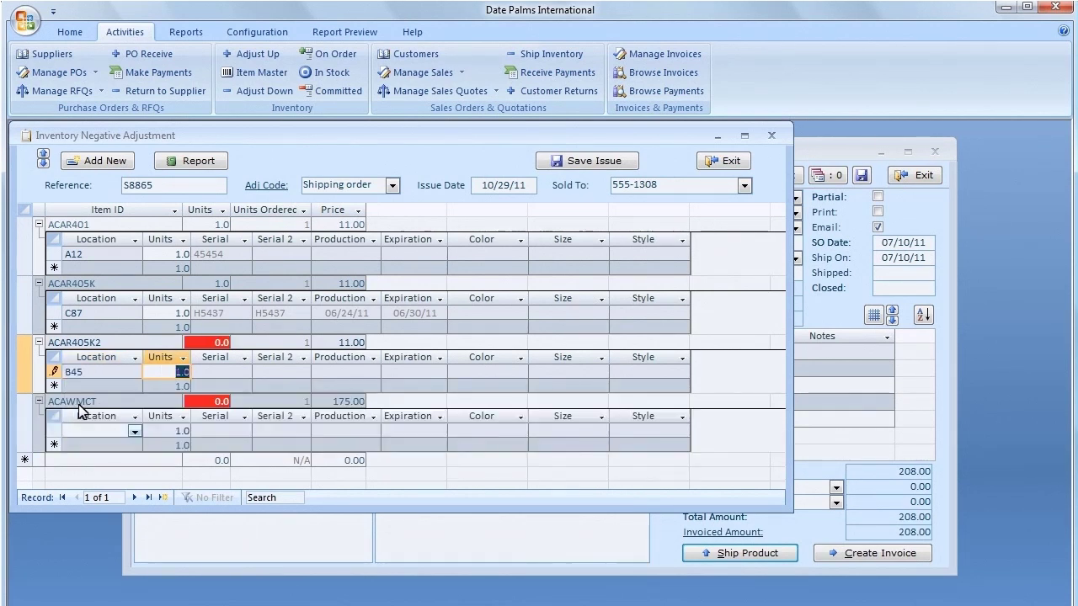
{"action": "left_click", "coordinate": [135, 431]}
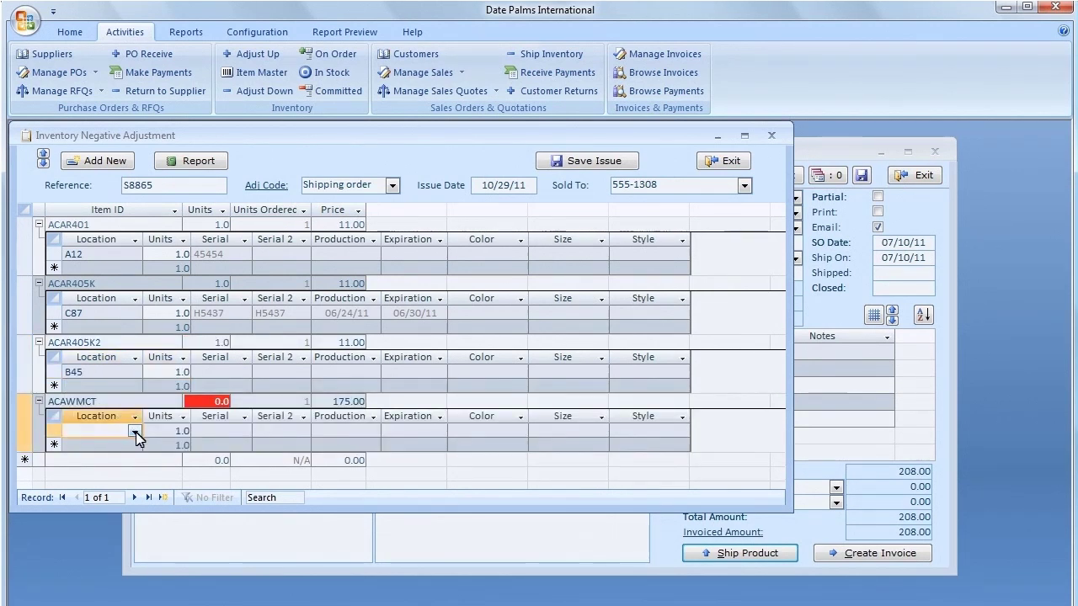
{"action": "left_click", "coordinate": [134, 432]}
{"action": "left_click", "coordinate": [132, 459]}
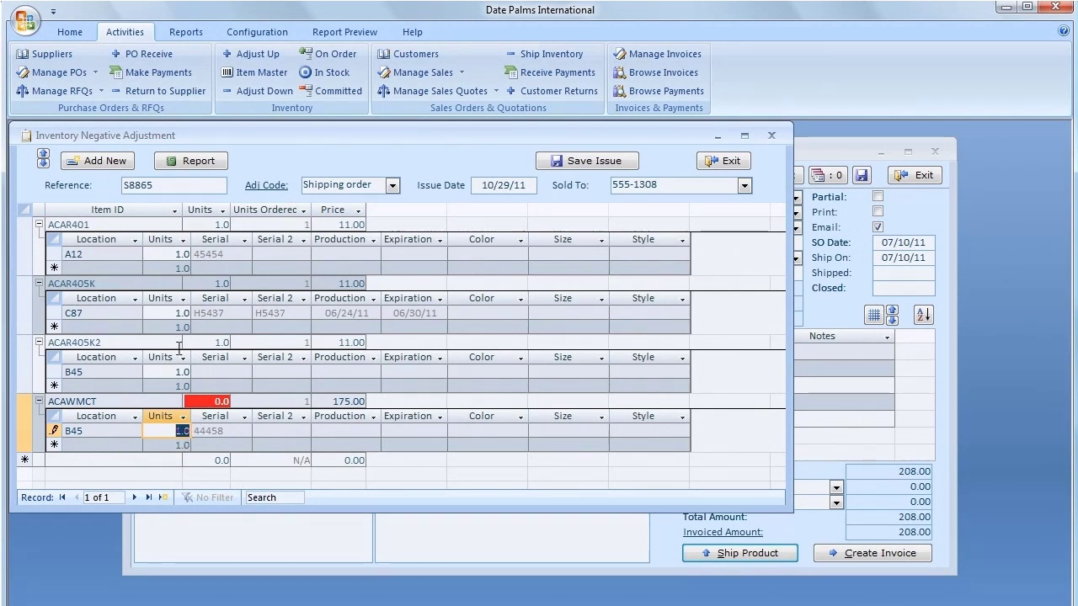
Commit the last shipped line and save the shipping issue for the sales order.
{"action": "left_click", "coordinate": [163, 380]}
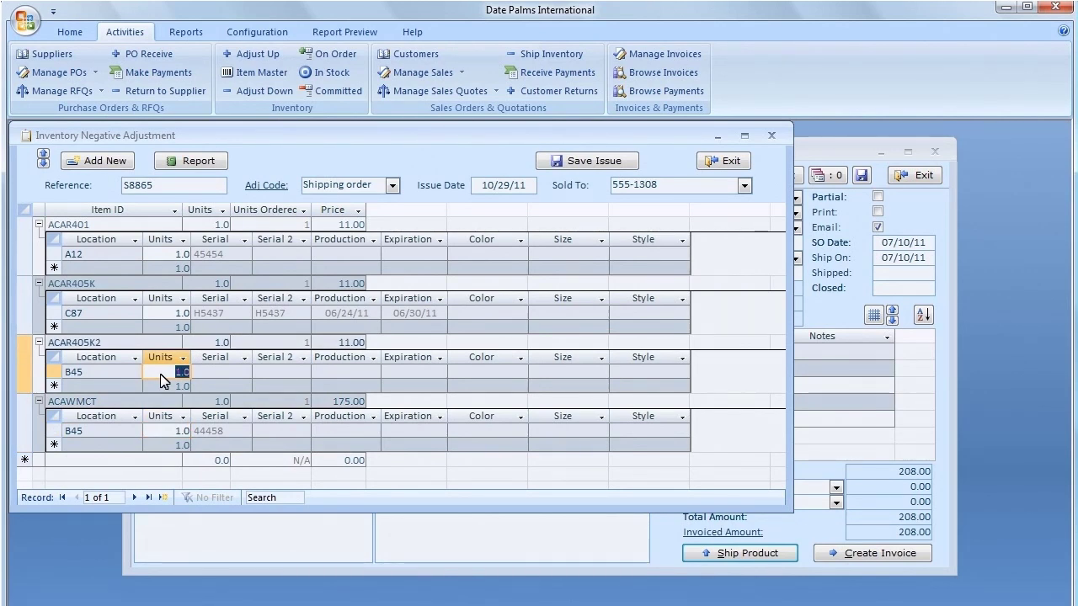
{"action": "left_click", "coordinate": [570, 163]}
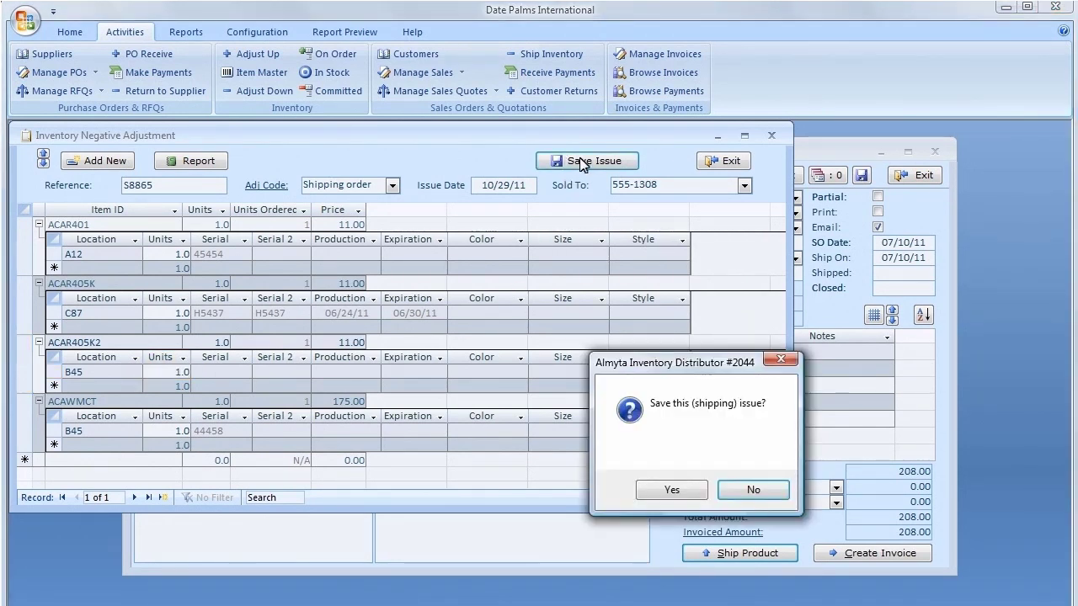
{"action": "left_click", "coordinate": [687, 490]}
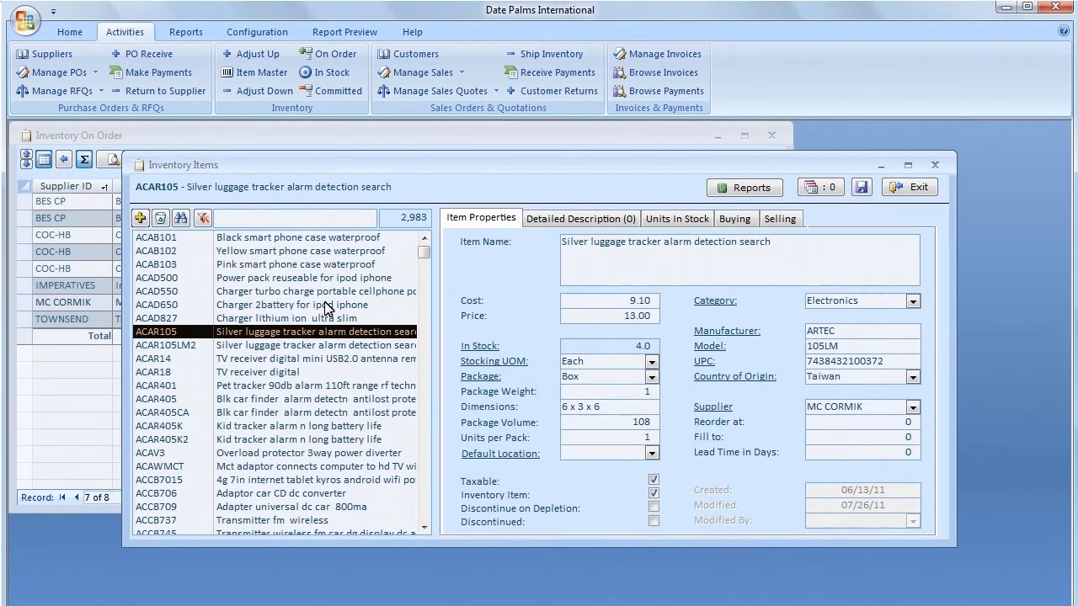
Display all purchase orders for item ACAR105 and return to the Inventory On Order list.
{"action": "left_click", "coordinate": [737, 224]}
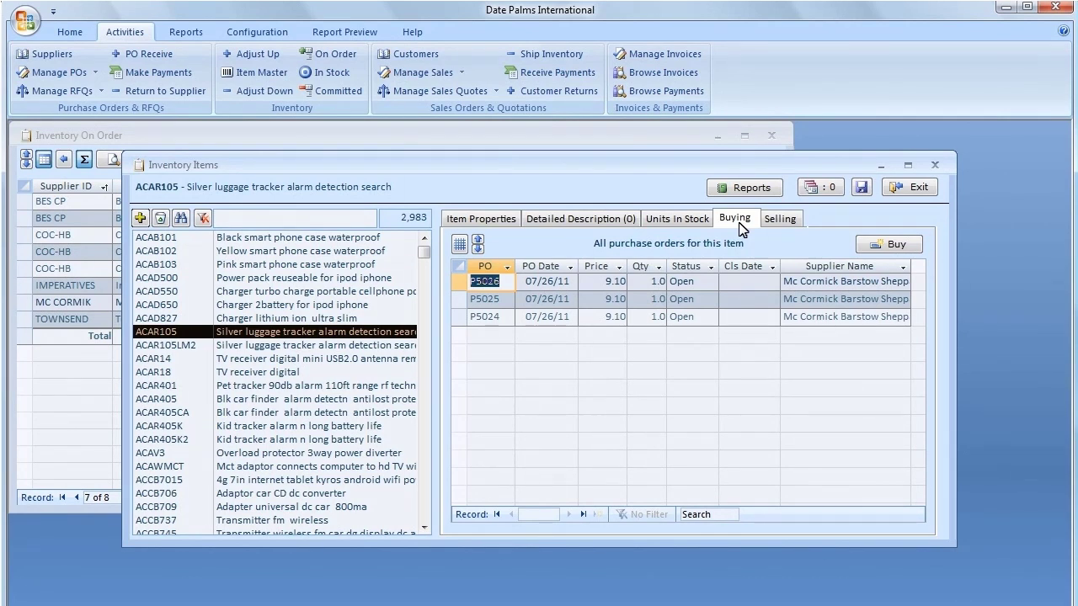
{"action": "left_click", "coordinate": [393, 138]}
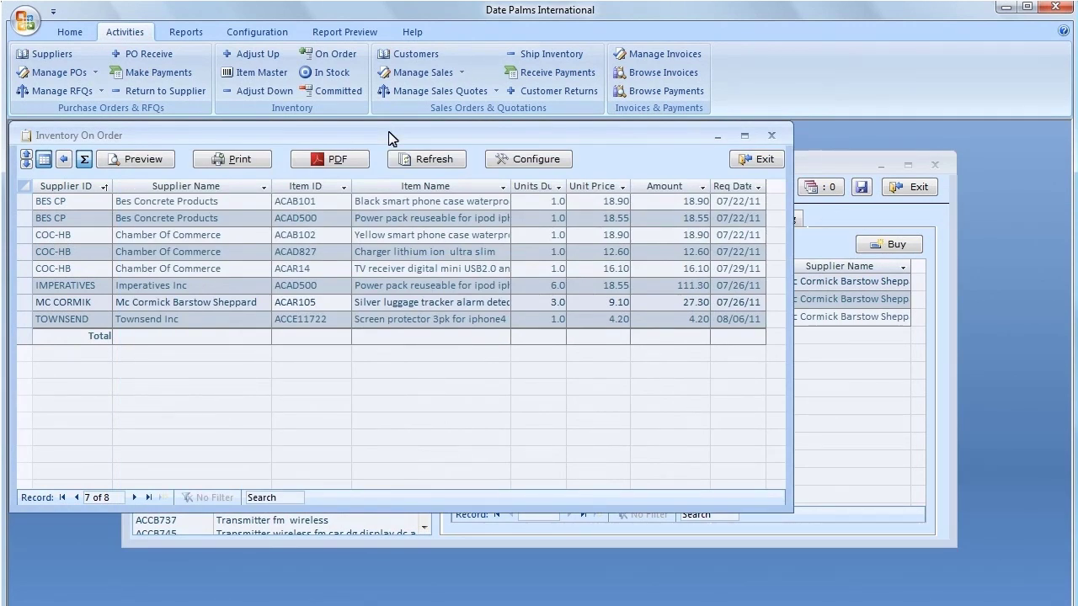
Open the Units in Stock list covering all items and go to its last record.
{"action": "left_click", "coordinate": [332, 72]}
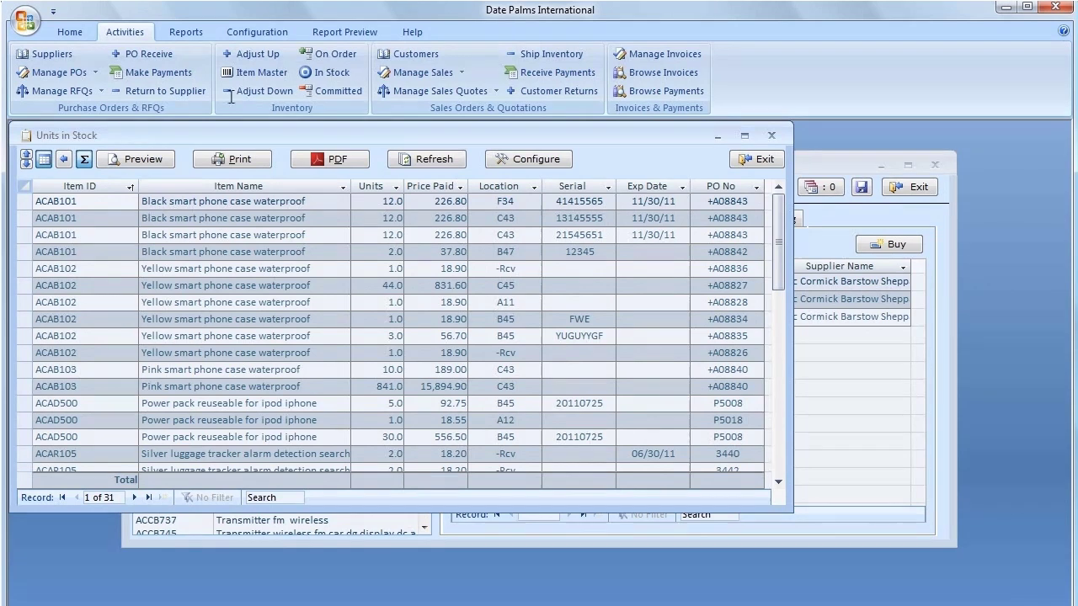
{"action": "left_click", "coordinate": [117, 387]}
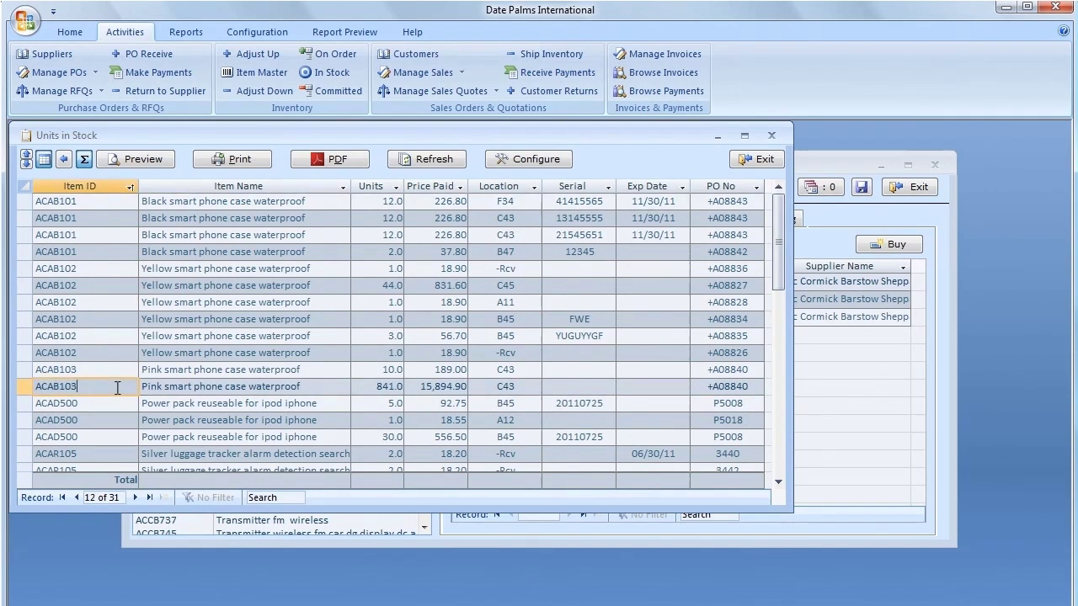
{"action": "left_click", "coordinate": [118, 497]}
{"action": "left_click", "coordinate": [151, 497]}
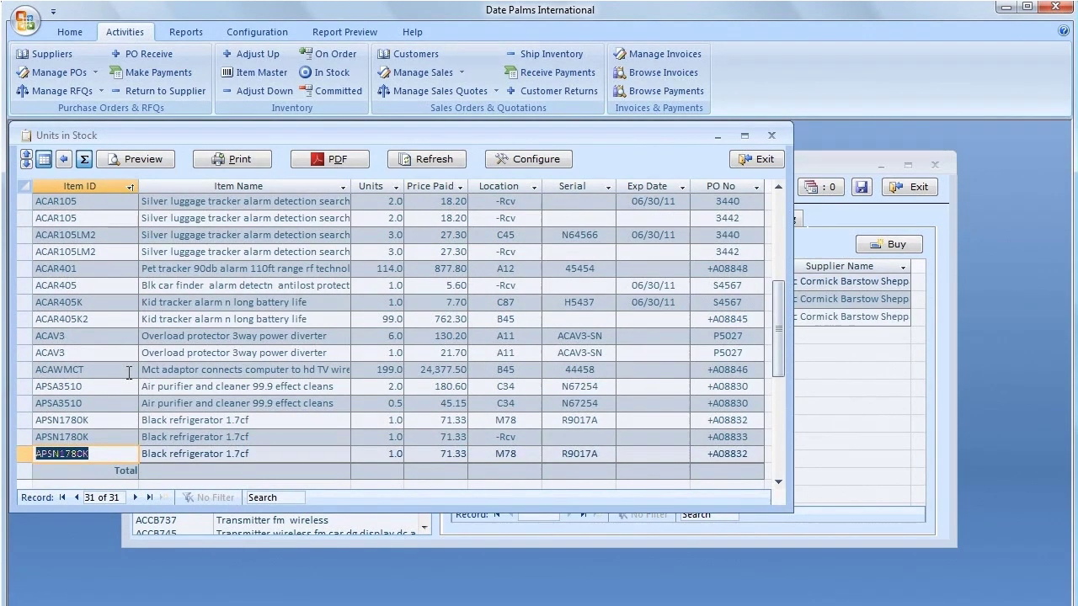
Open item APSN1780K from the stock list, display its units in stock, and return to the list.
{"action": "left_click", "coordinate": [109, 399]}
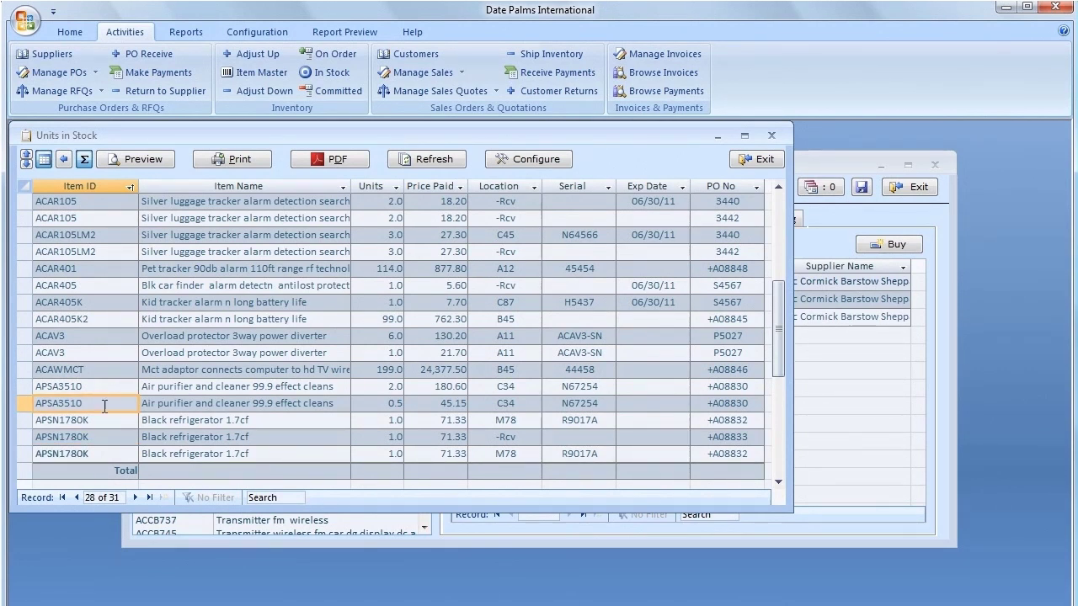
{"action": "double_click", "coordinate": [96, 422]}
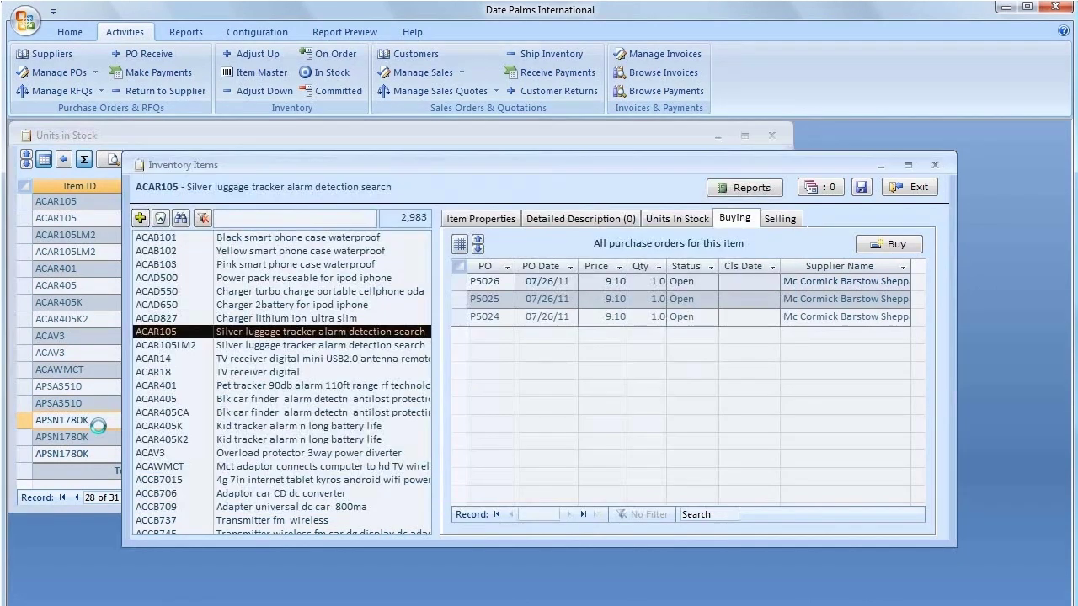
{"action": "left_click", "coordinate": [654, 221]}
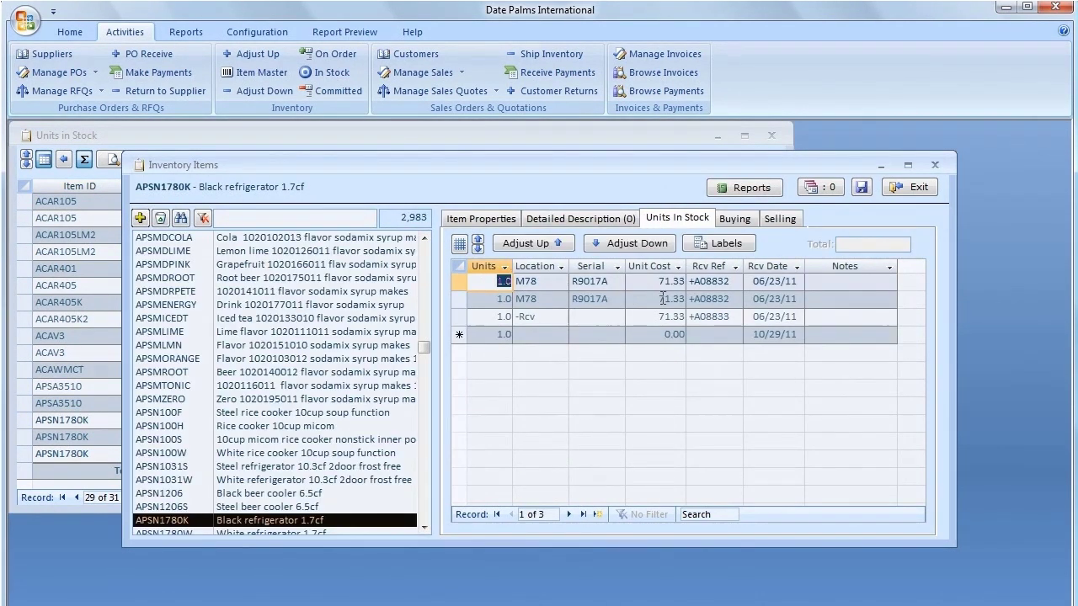
{"action": "left_click", "coordinate": [545, 133]}
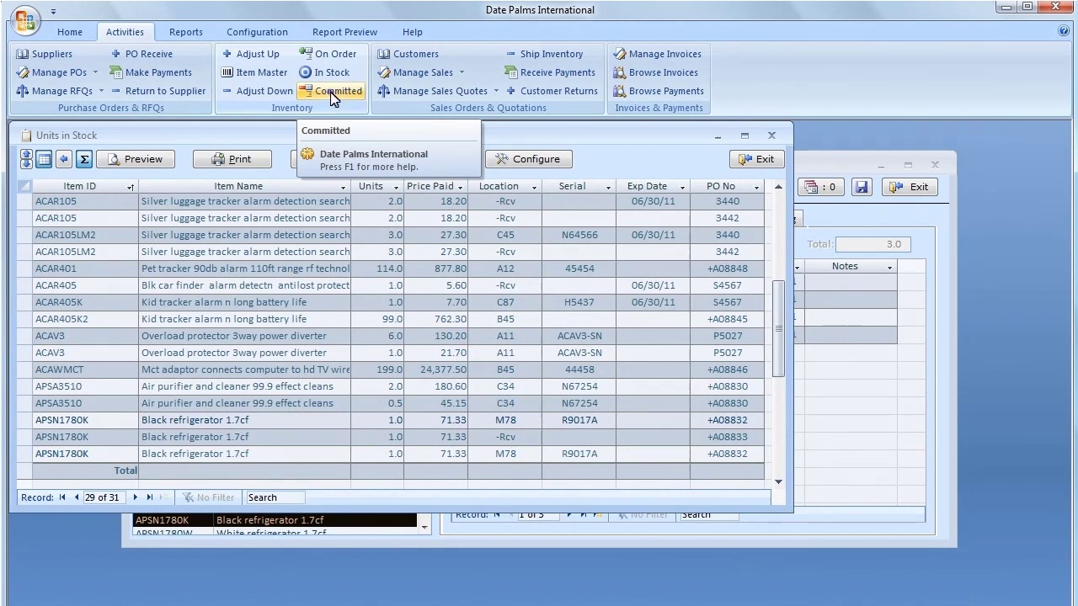
Open the Committed Inventory list and set the Units Due total to Count.
{"action": "left_click", "coordinate": [330, 91]}
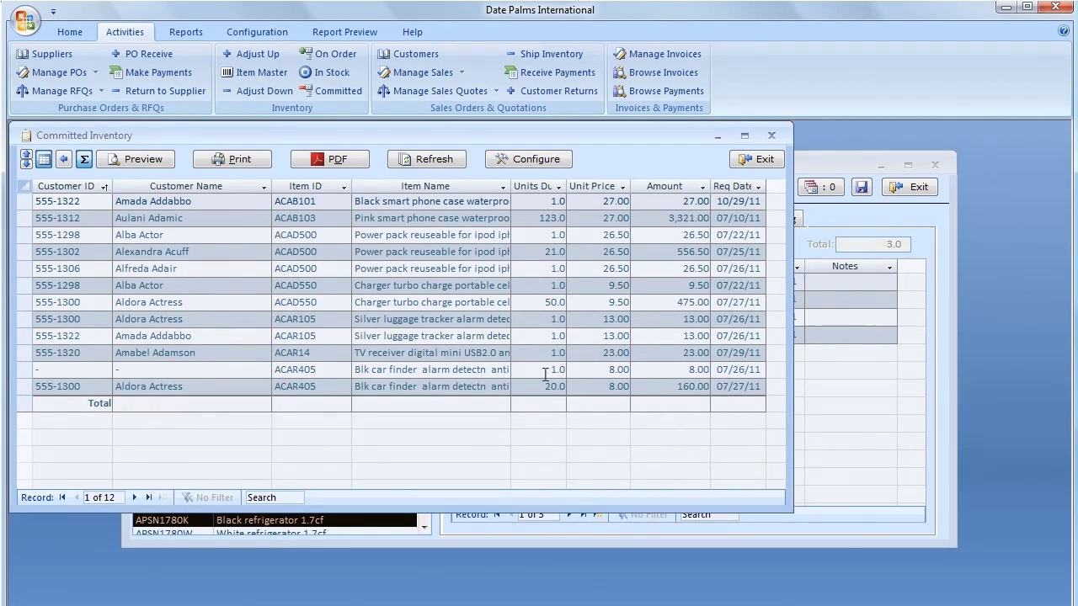
{"action": "left_click", "coordinate": [546, 402]}
{"action": "left_click", "coordinate": [520, 405]}
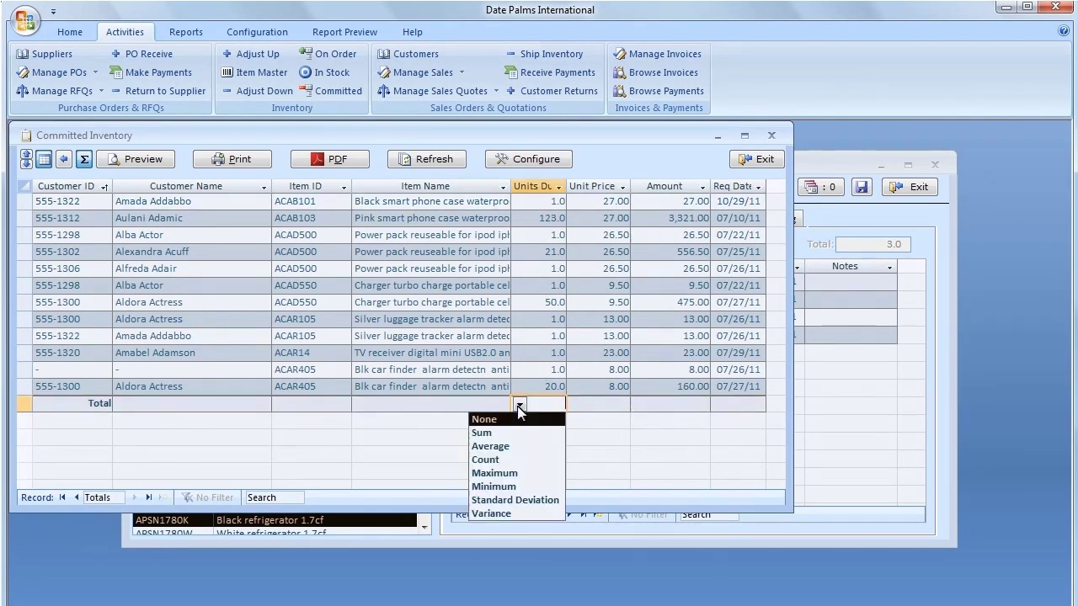
{"action": "left_click", "coordinate": [515, 459]}
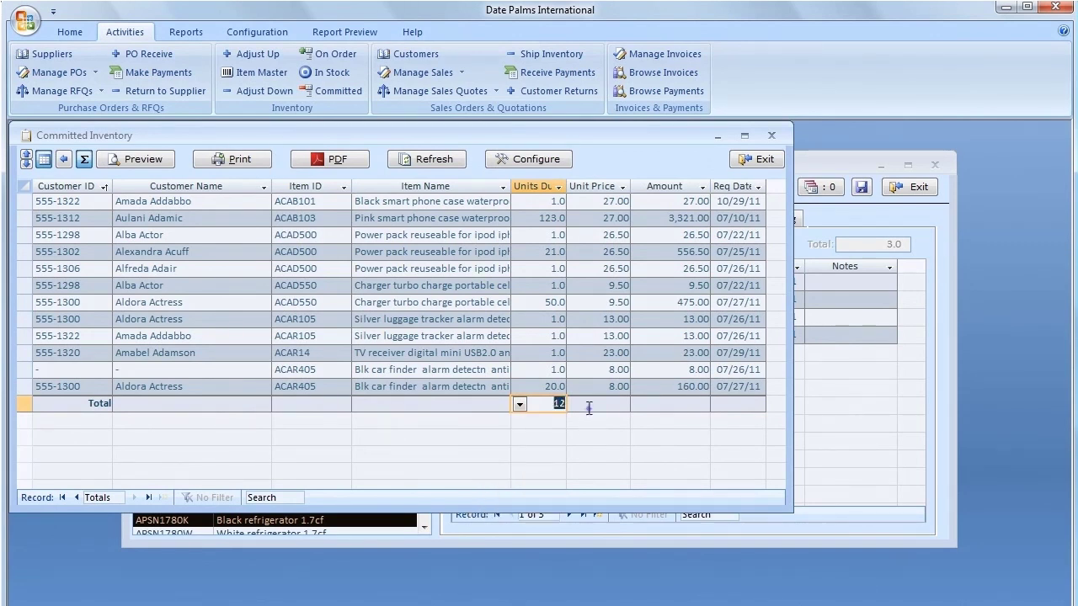
Change the Units Due total in the Committed Inventory list to Sum.
{"action": "left_click", "coordinate": [588, 409]}
{"action": "left_click", "coordinate": [526, 405]}
{"action": "left_click", "coordinate": [519, 406]}
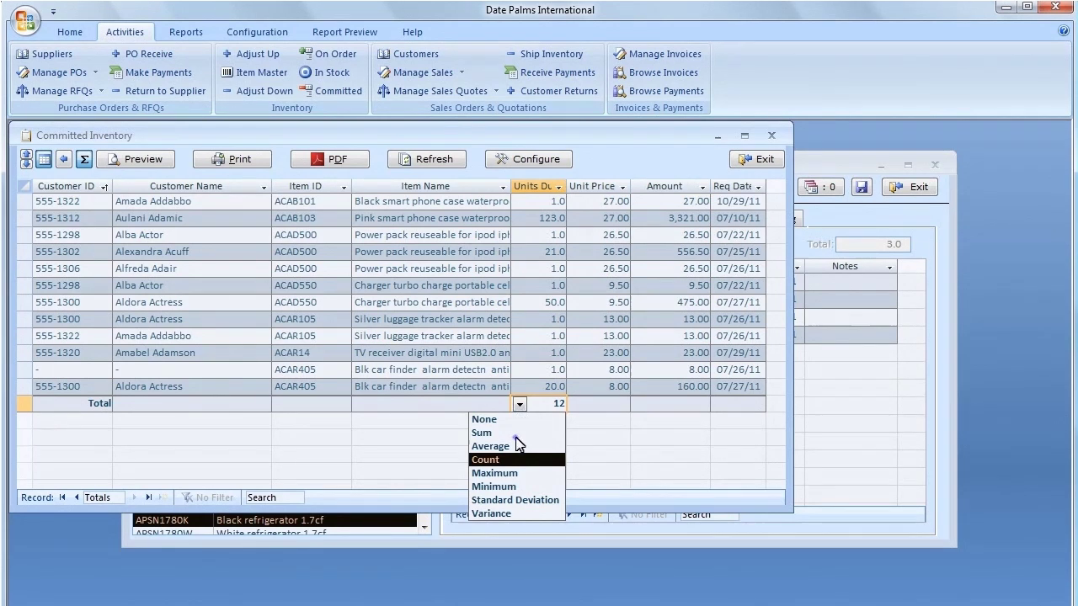
{"action": "left_click", "coordinate": [516, 438]}
{"action": "left_click", "coordinate": [593, 404]}
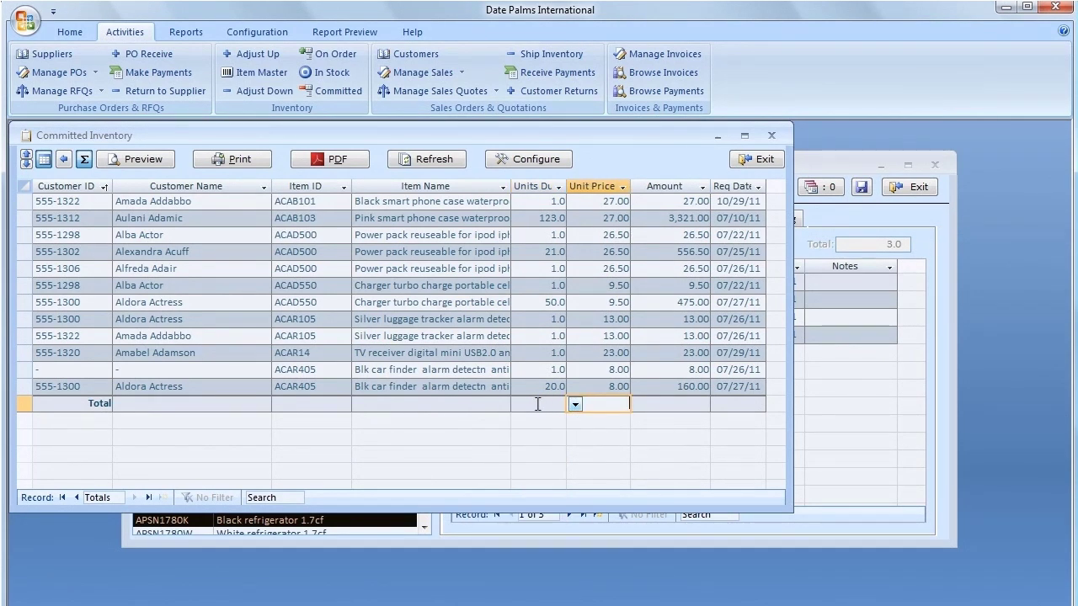
{"action": "left_click", "coordinate": [520, 405]}
{"action": "left_click", "coordinate": [587, 406]}
Add a Sum total for the Amount column of the Committed Inventory list.
{"action": "left_click", "coordinate": [686, 404]}
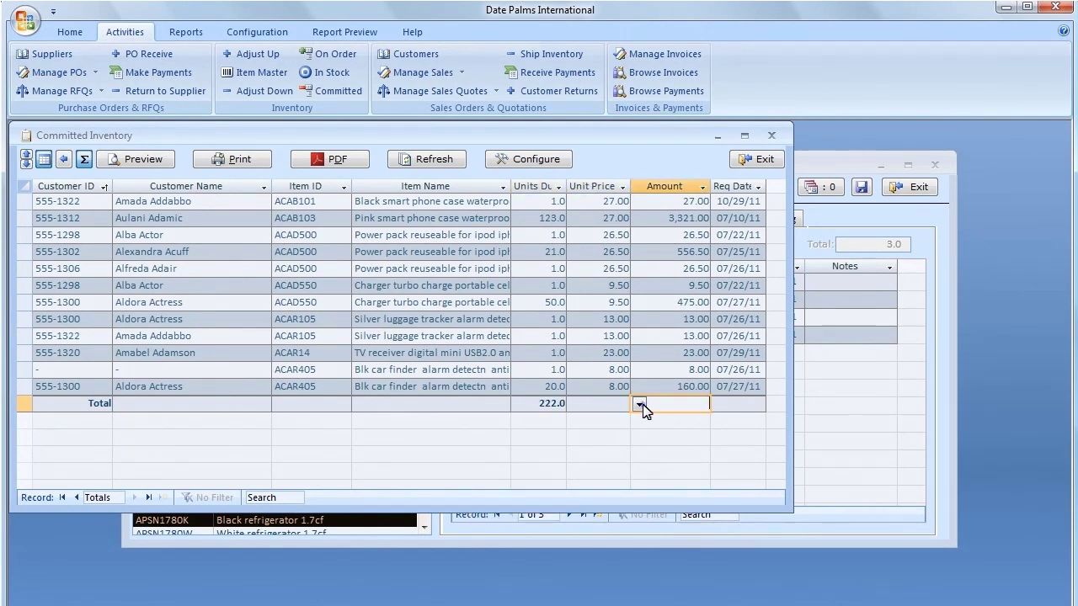
{"action": "left_click", "coordinate": [640, 405]}
{"action": "left_click", "coordinate": [687, 433]}
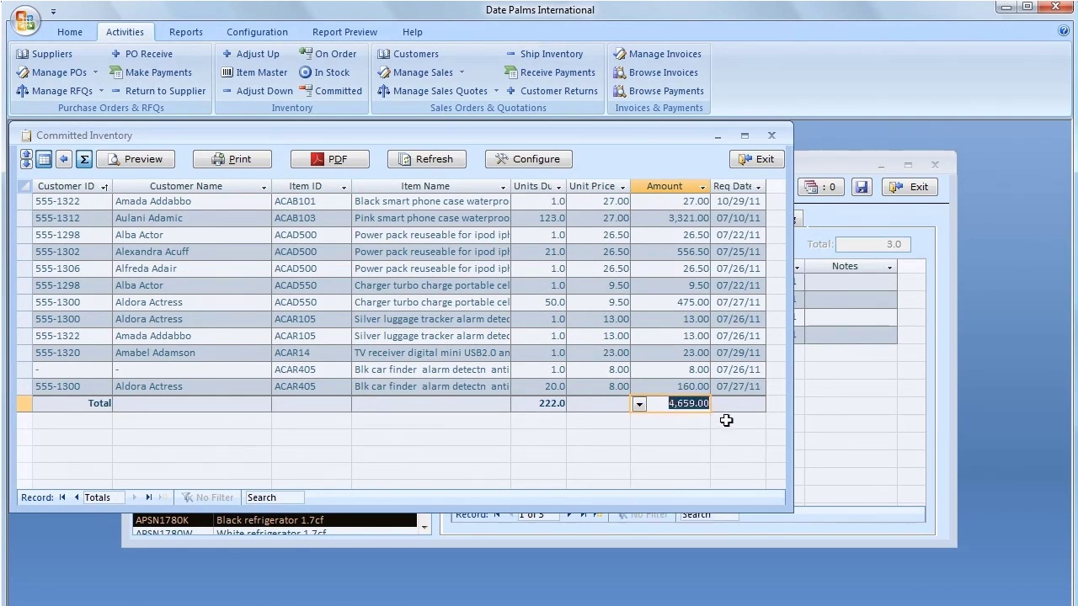
Close the Committed Inventory list and return to the record of item APSN1780K.
{"action": "left_click", "coordinate": [664, 406]}
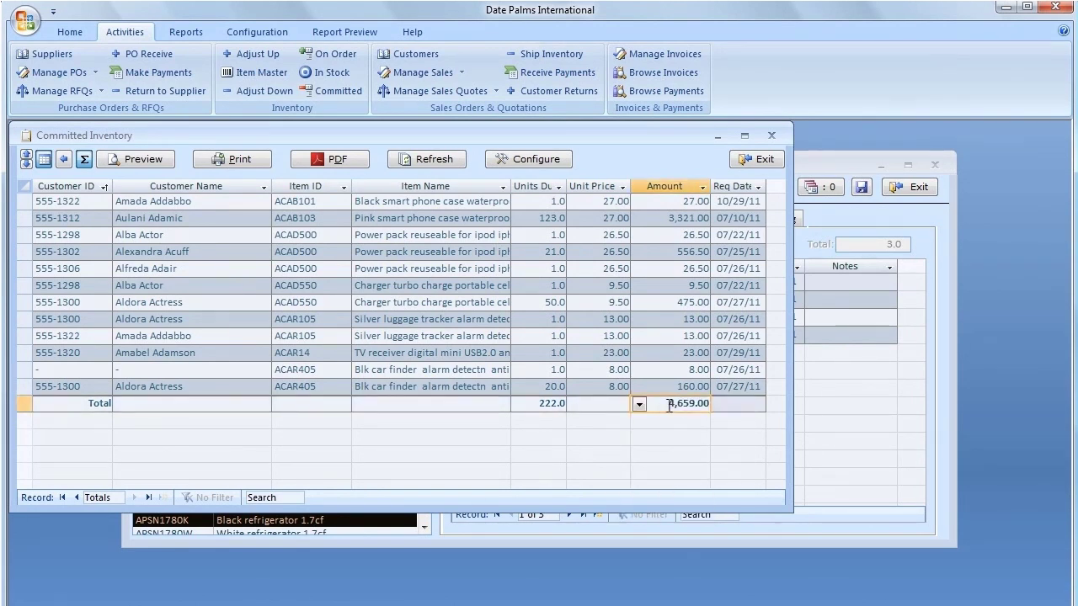
{"action": "left_click", "coordinate": [724, 405]}
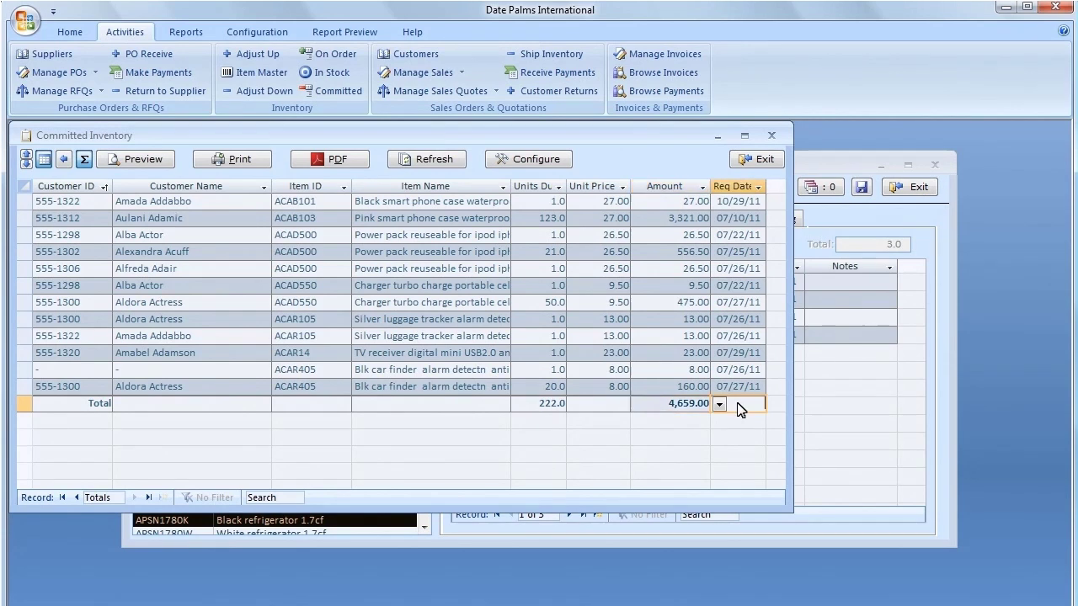
{"action": "left_click", "coordinate": [760, 160]}
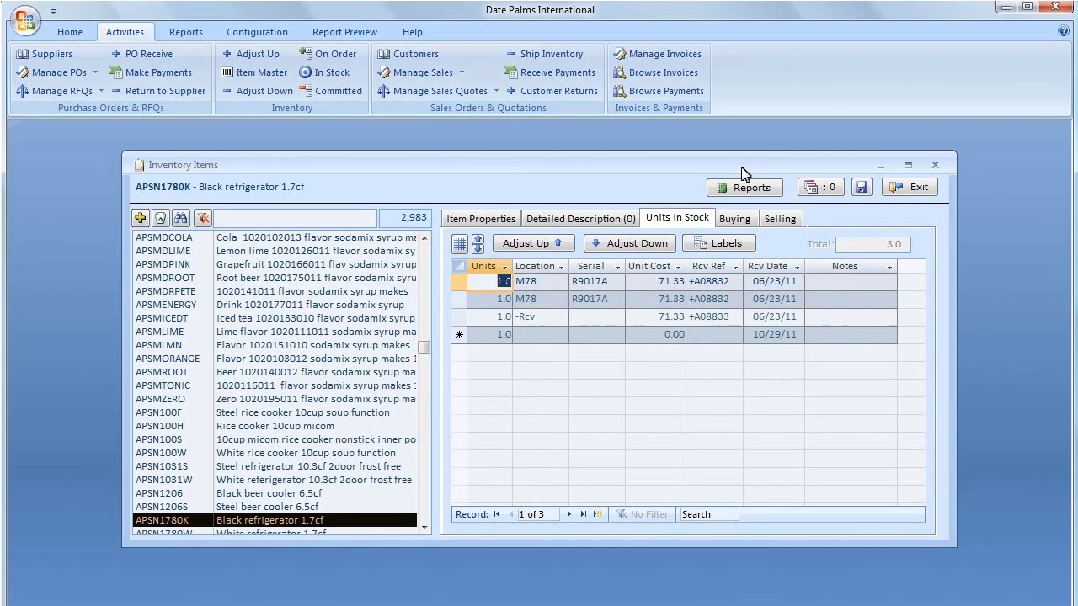
Review all purchase orders and sales orders recorded for item APSN1780K.
{"action": "left_click", "coordinate": [729, 220]}
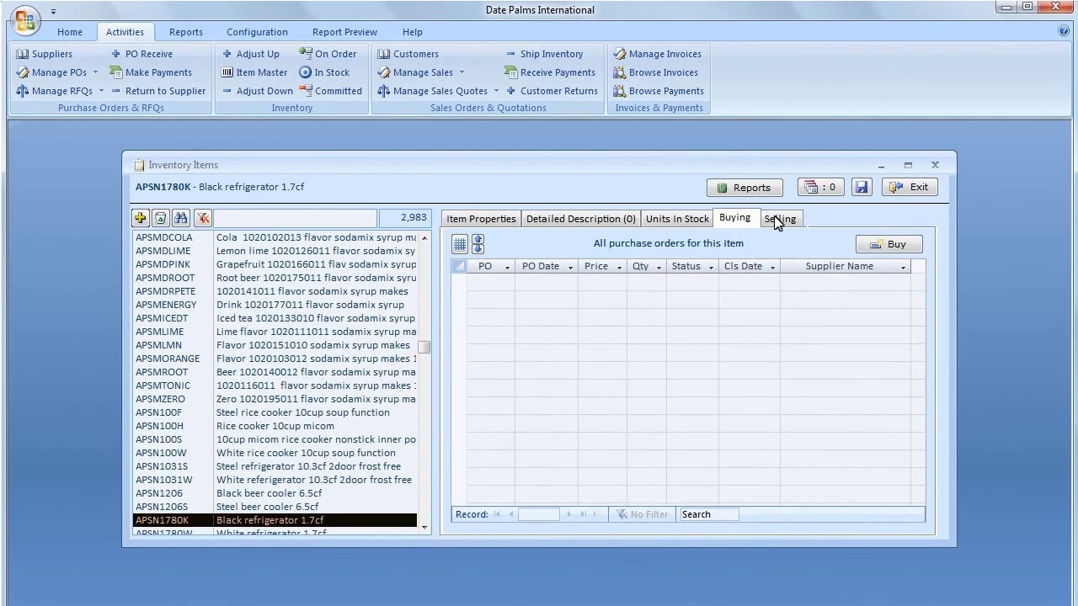
{"action": "left_click", "coordinate": [793, 225]}
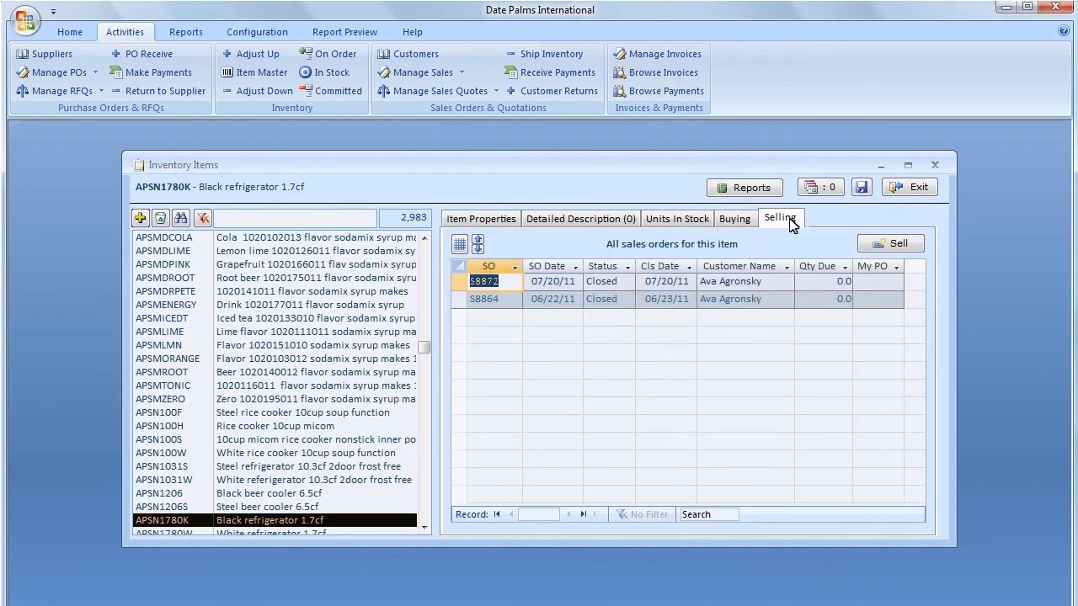
{"action": "left_click", "coordinate": [737, 219]}
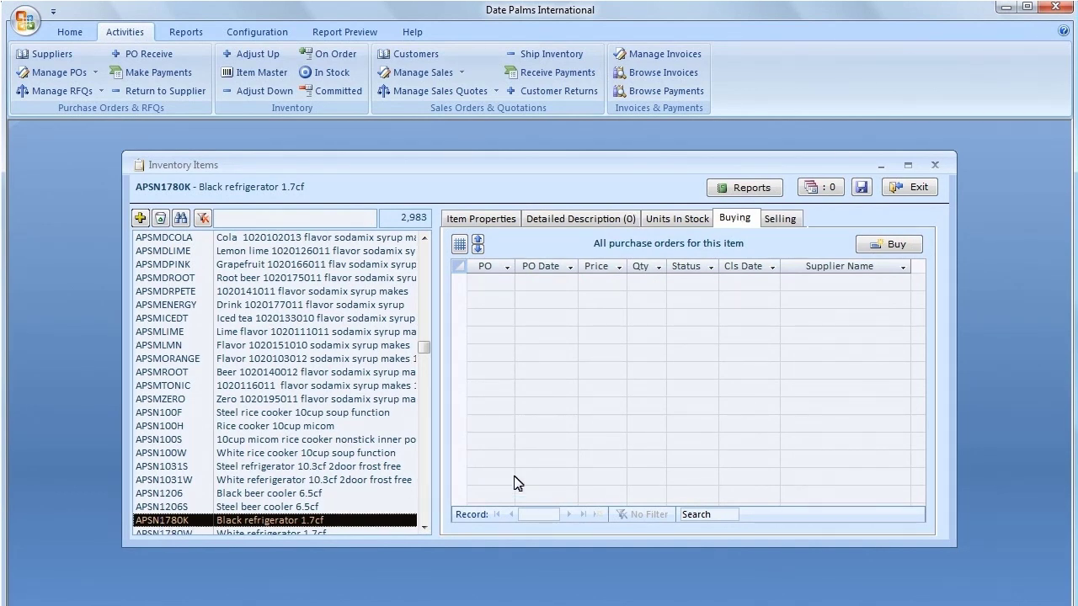
{"action": "left_click", "coordinate": [738, 221]}
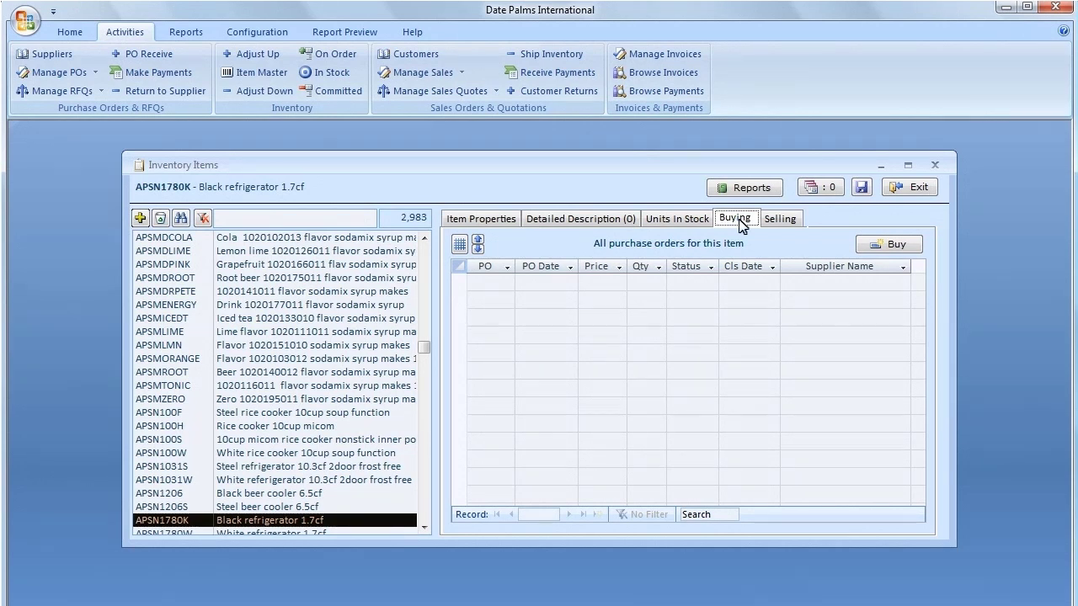
{"action": "left_click", "coordinate": [898, 244]}
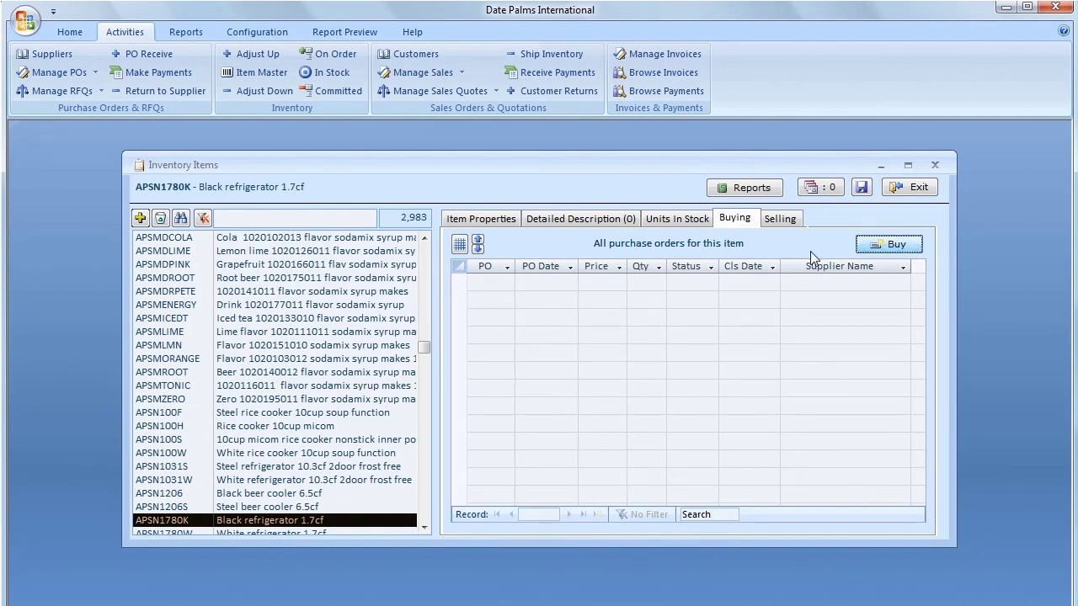
{"action": "left_click", "coordinate": [778, 220]}
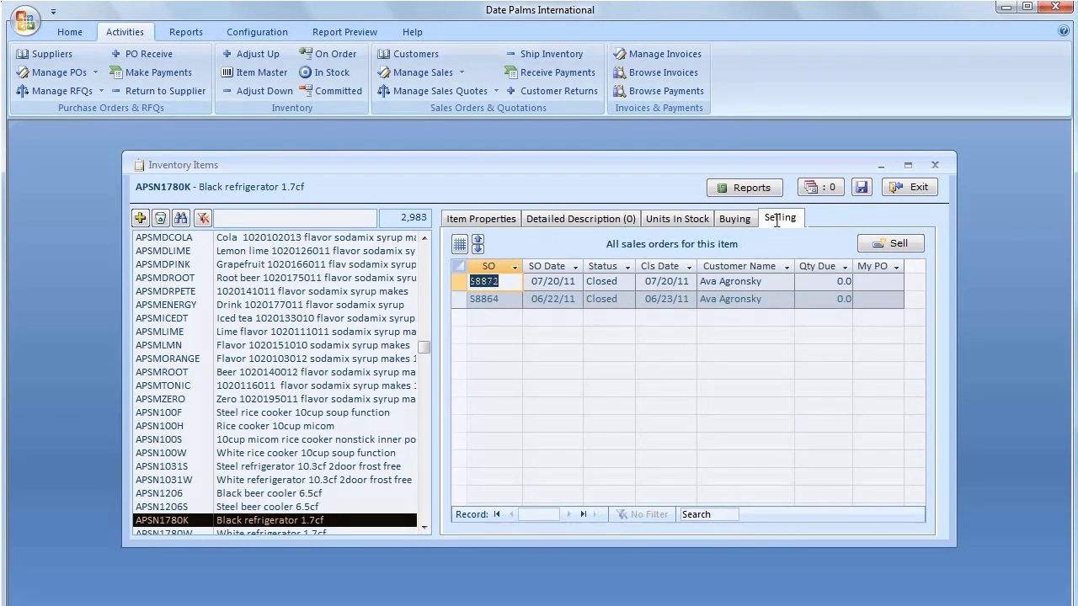
{"action": "left_click", "coordinate": [520, 282]}
{"action": "left_click", "coordinate": [510, 299]}
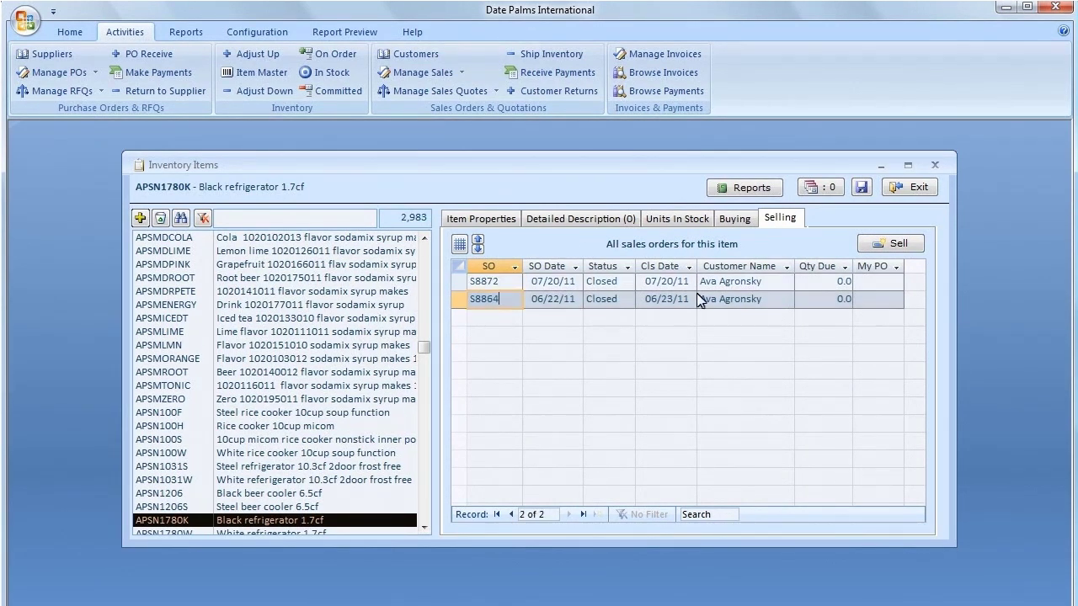
Create a new sales order for 2 units of item APSN1780K and choose an existing customer to bill.
{"action": "left_click", "coordinate": [889, 245]}
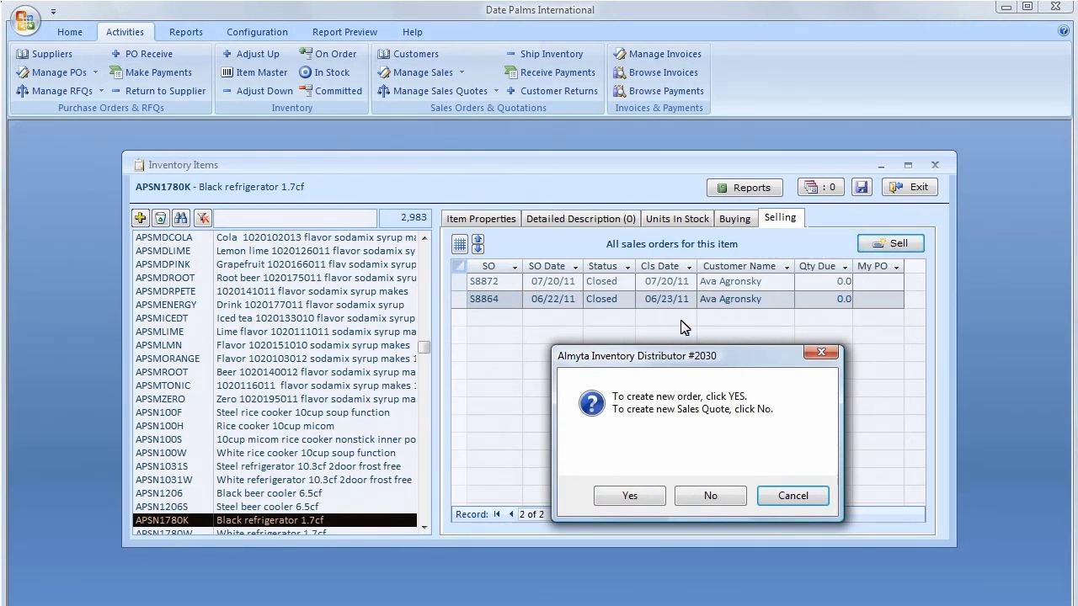
{"action": "left_click", "coordinate": [631, 497]}
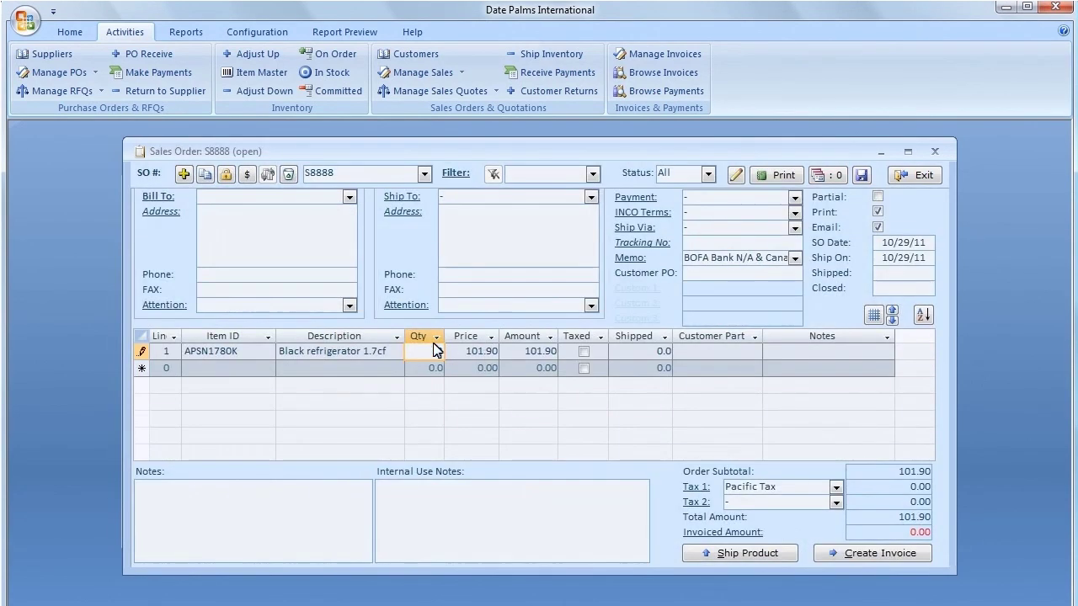
{"action": "left_click", "coordinate": [349, 197]}
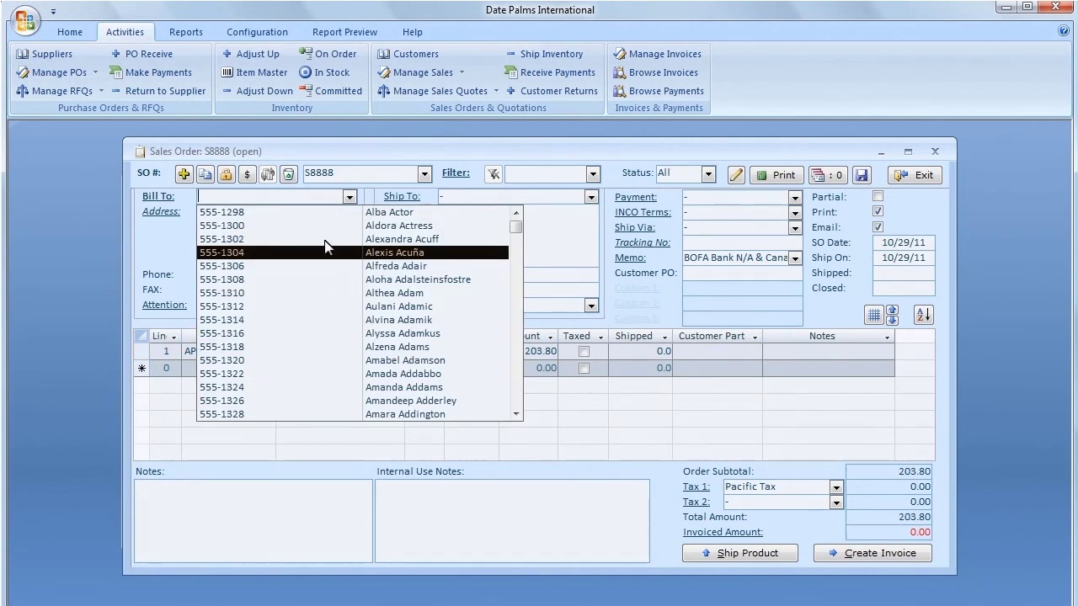
{"action": "left_click", "coordinate": [318, 361]}
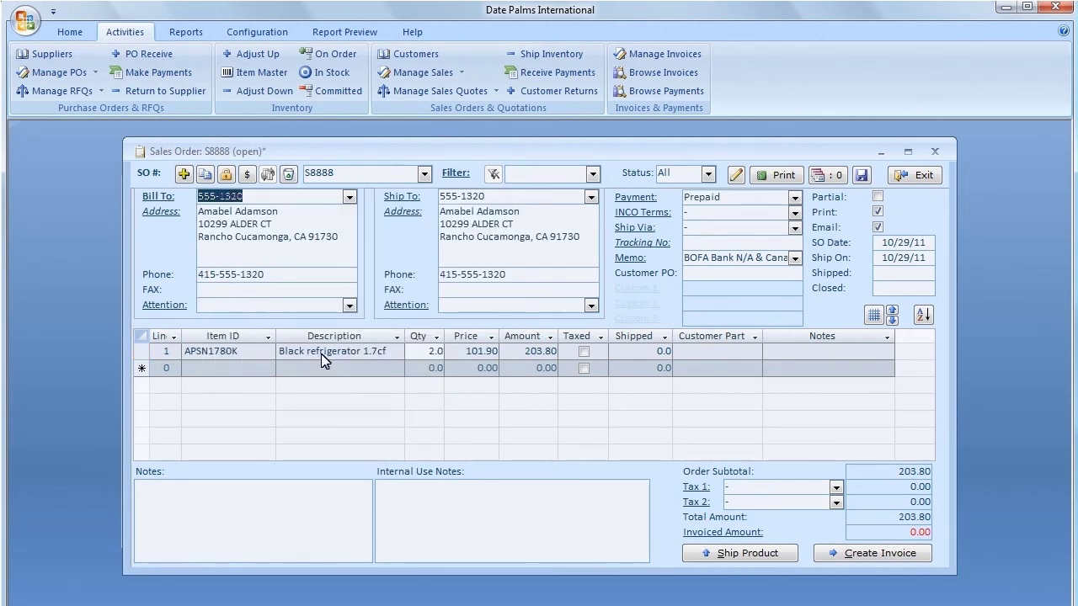